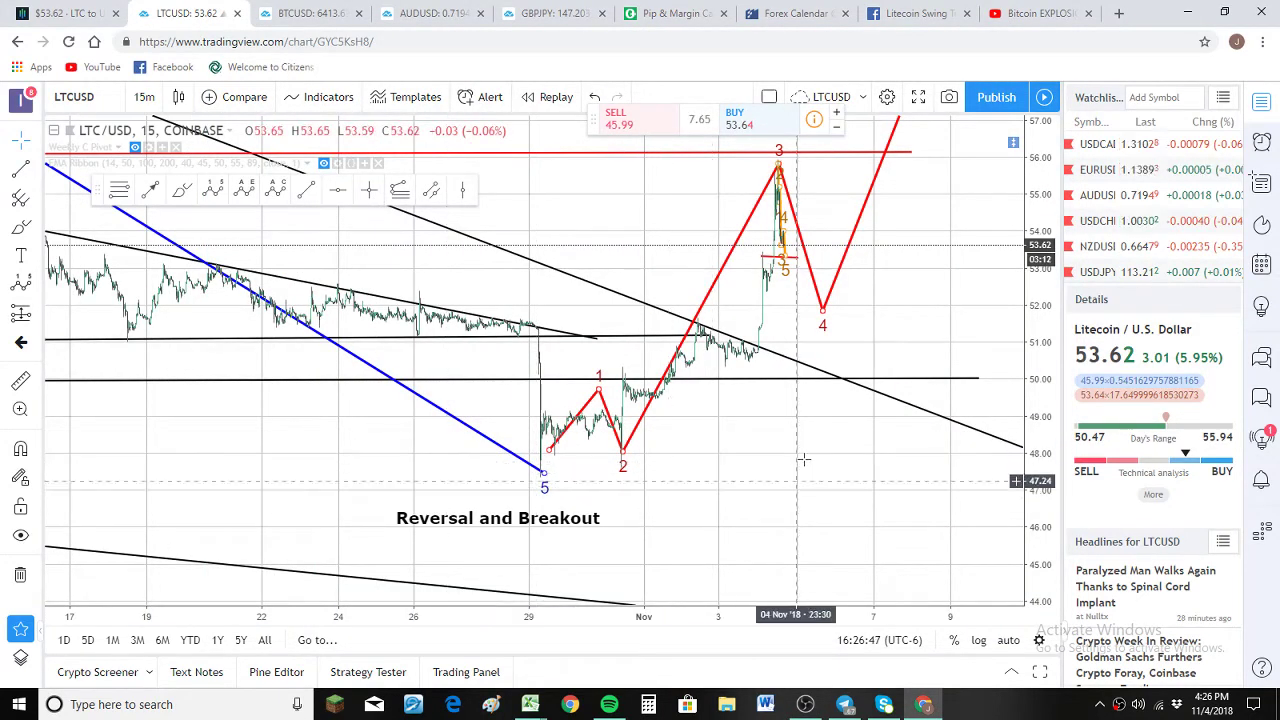
Bring the waves into view and delete the red 0–5 impulse wave count
scroll(804, 459, up, 4)
scroll(791, 531, down, 3)
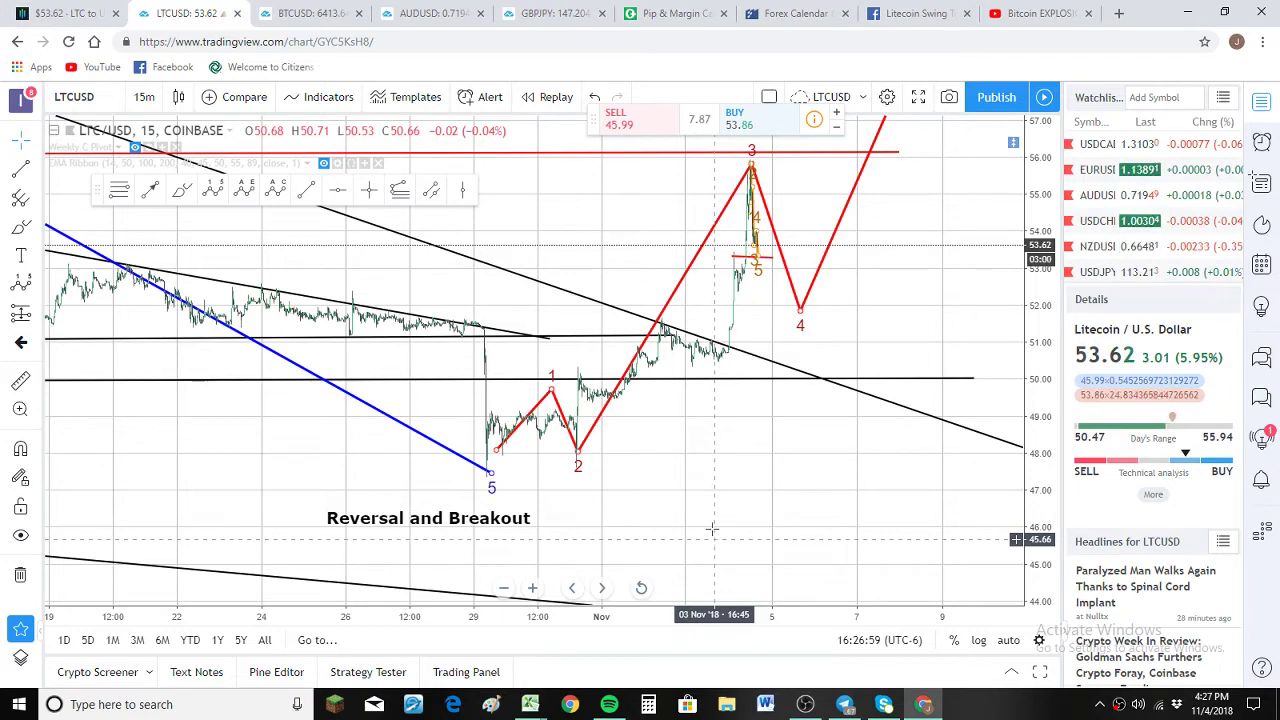
scroll(686, 550, up, 3)
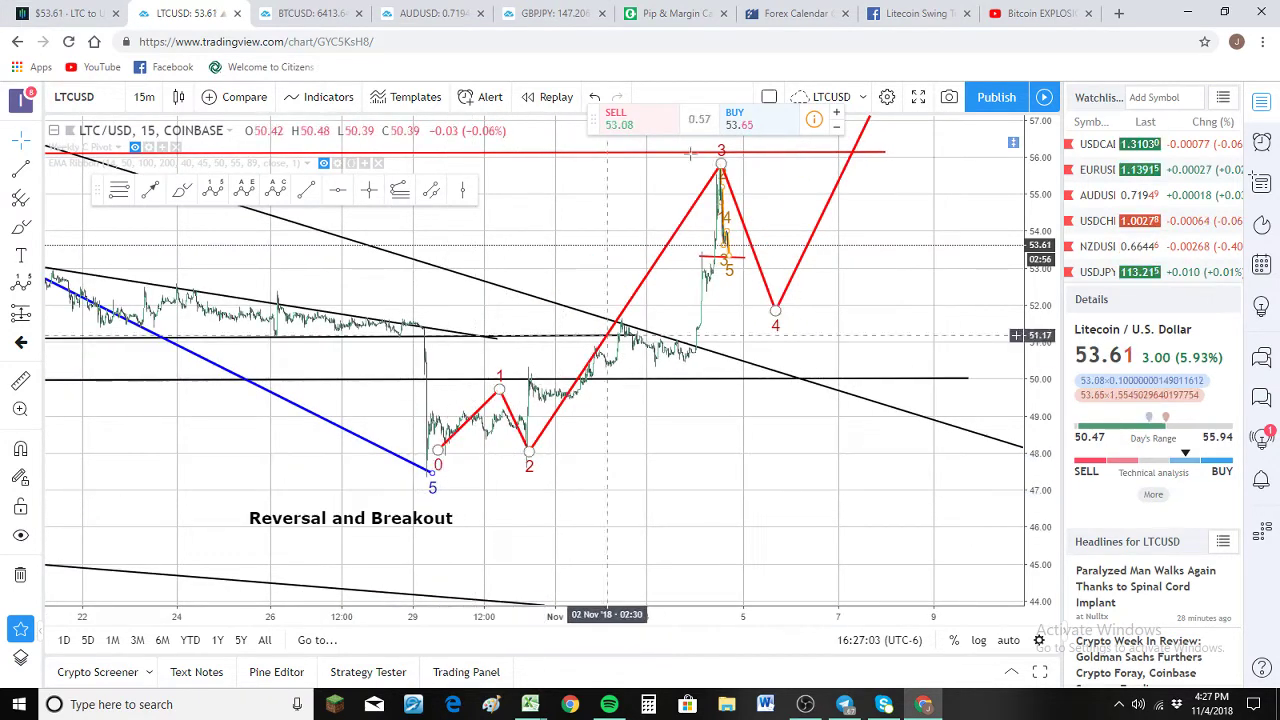
scroll(690, 272, right, 5)
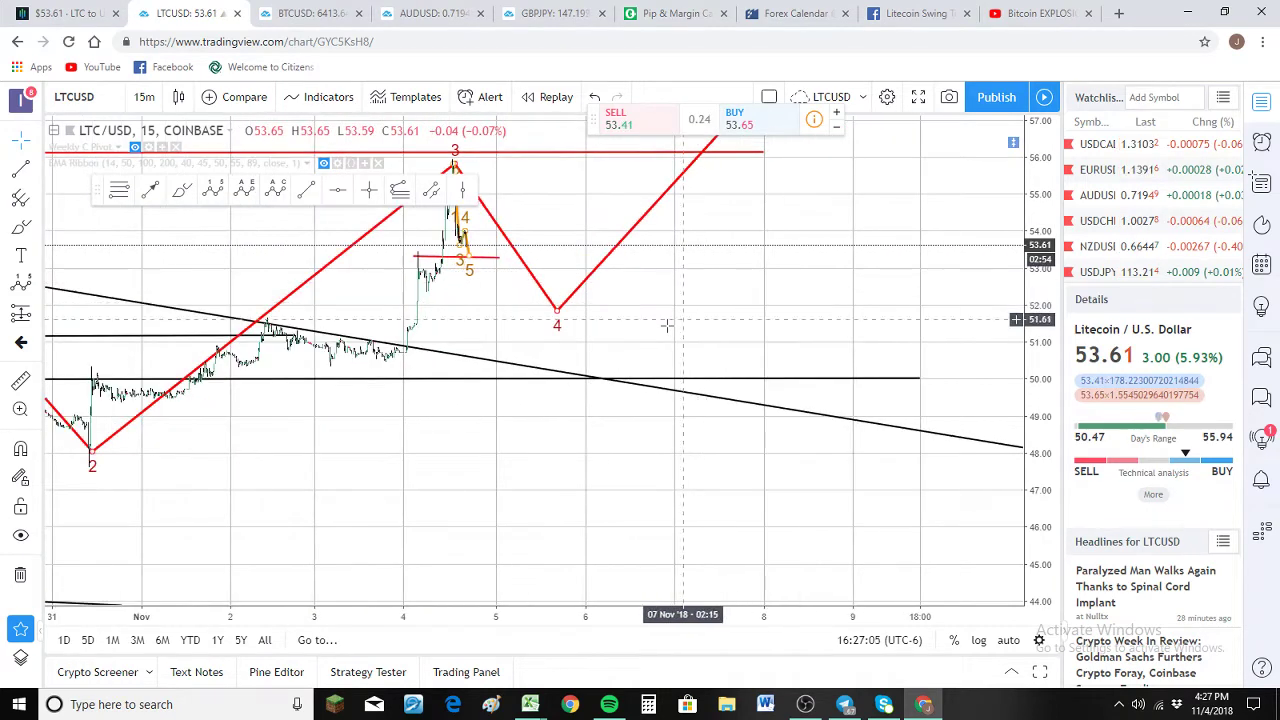
drag(745, 315, 826, 353)
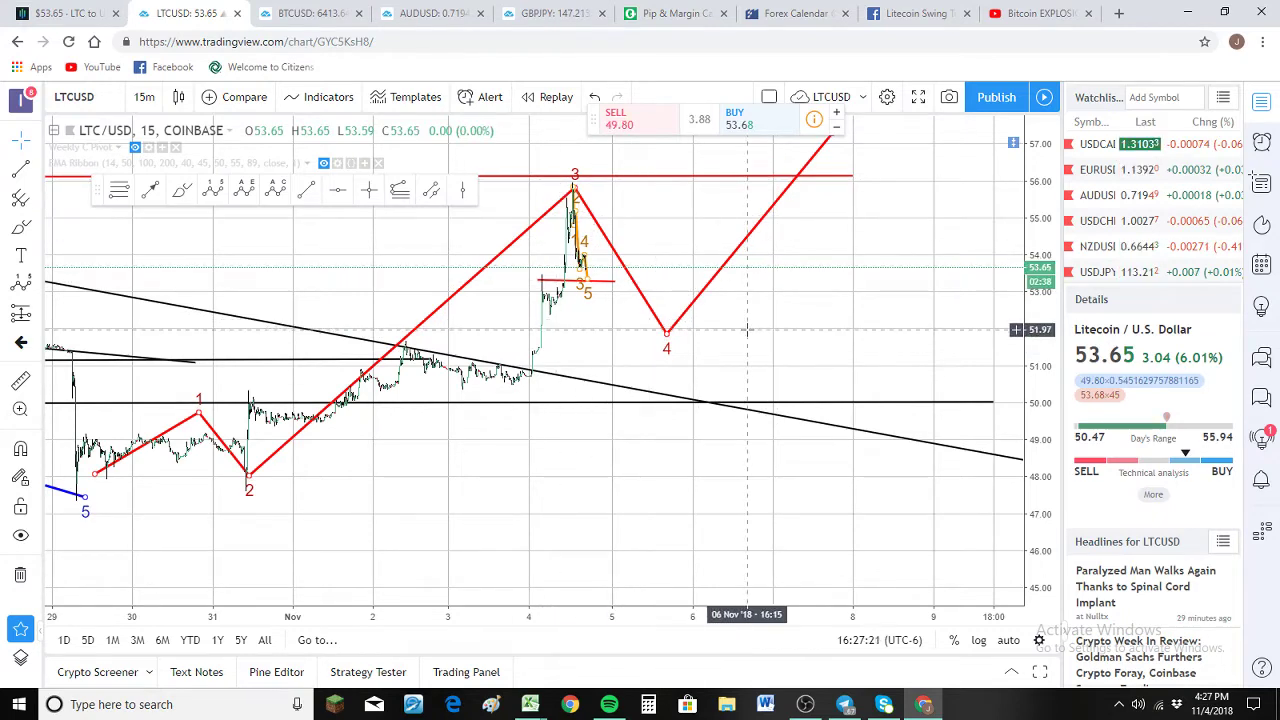
scroll(747, 329, up, 1)
scroll(747, 329, up, 1)
scroll(834, 360, down, 3)
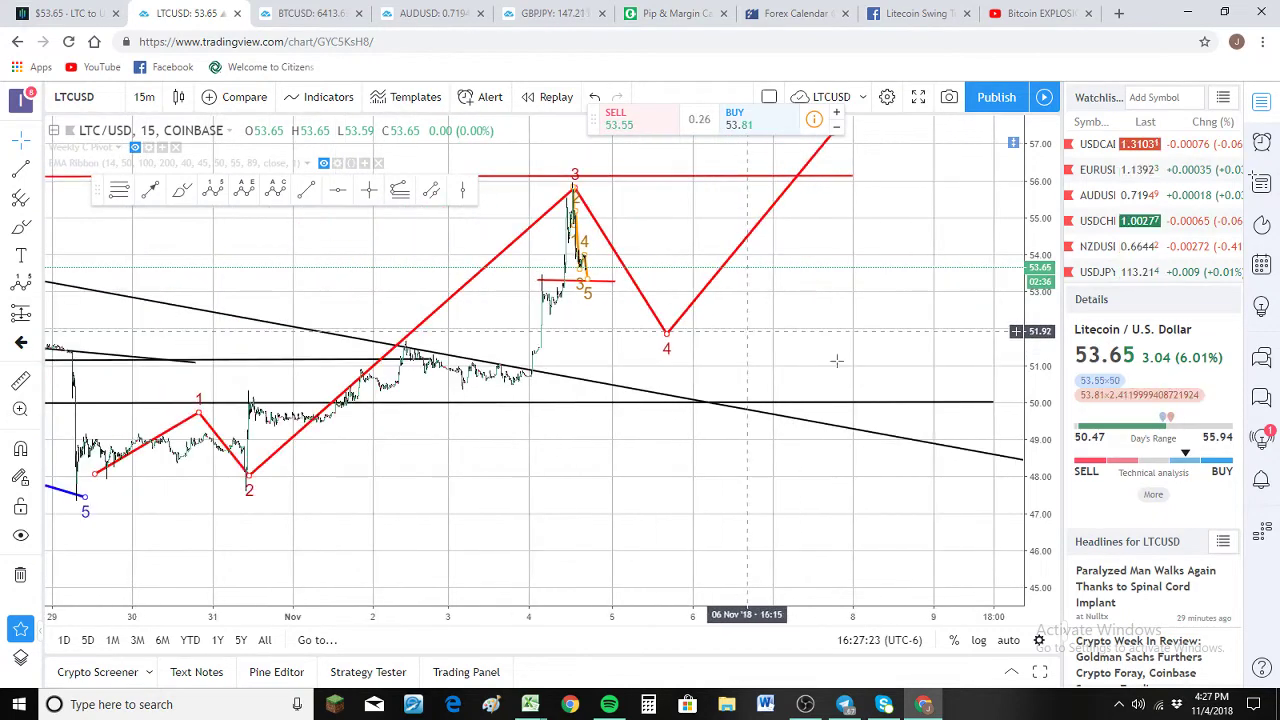
drag(907, 371, 935, 385)
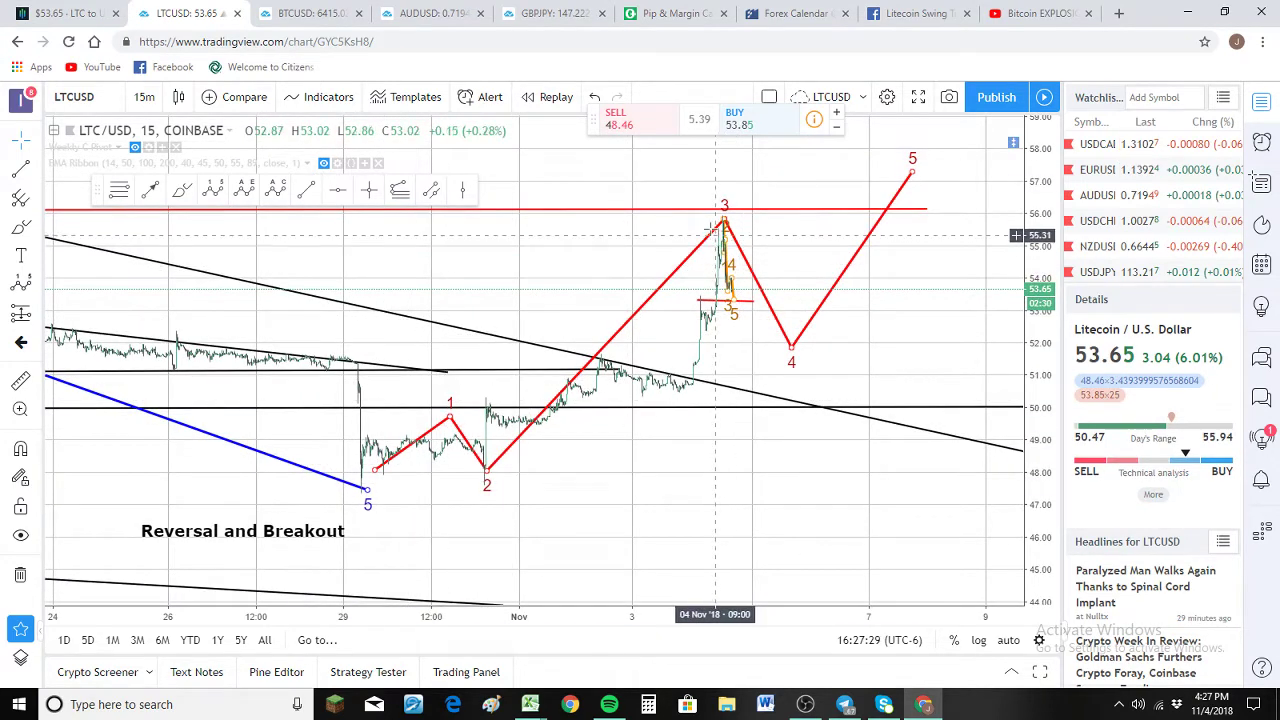
key(Delete)
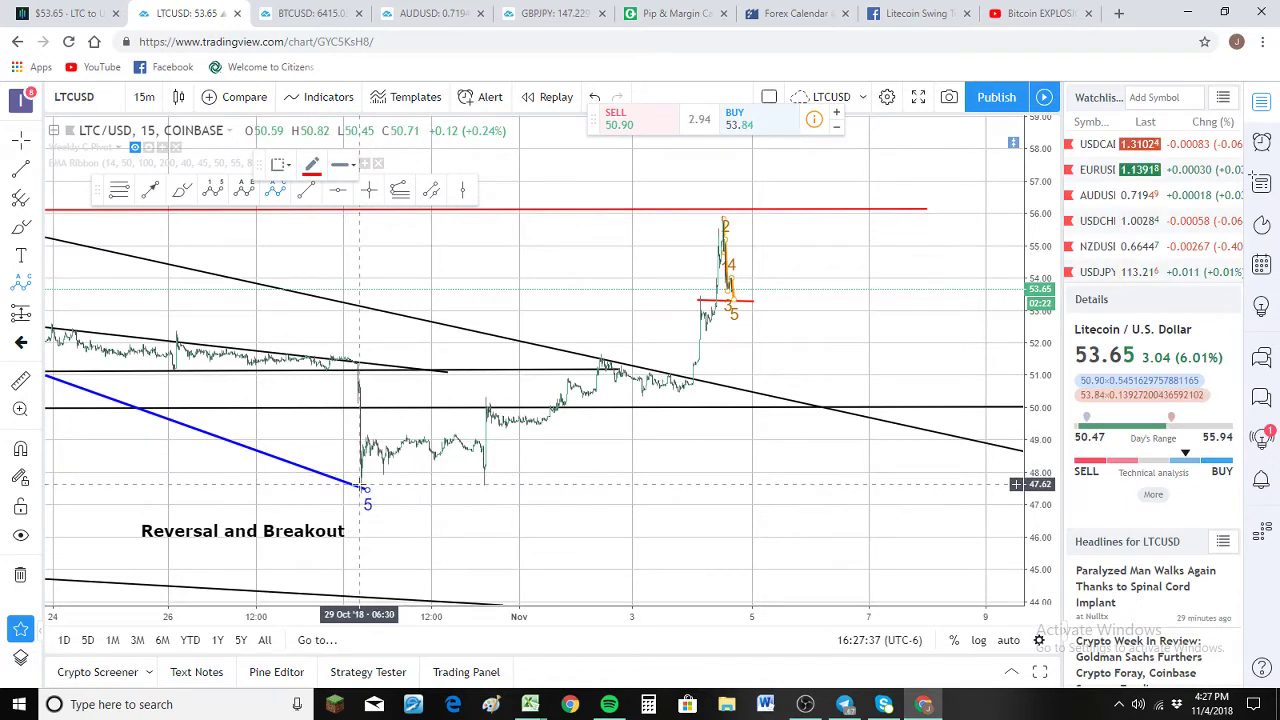
Draw the red correction wave from the wave-5 low through (A) and (B) toward the recent peak
click(361, 487)
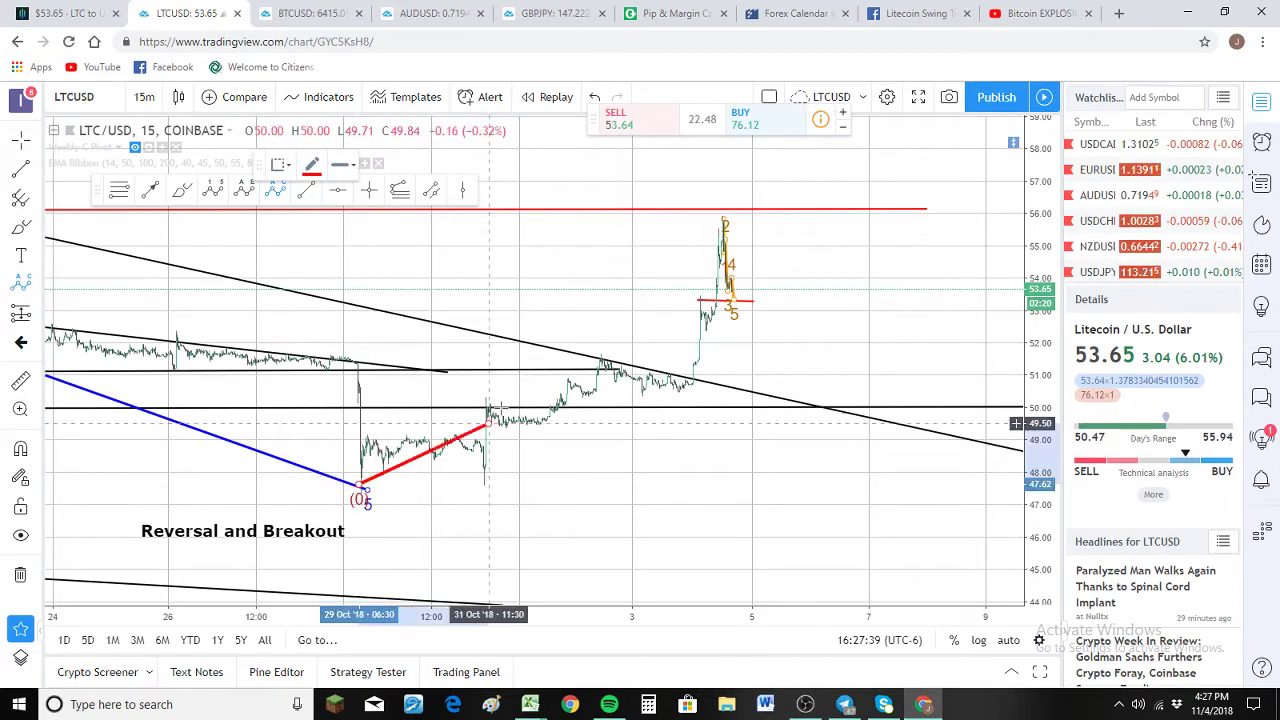
click(477, 400)
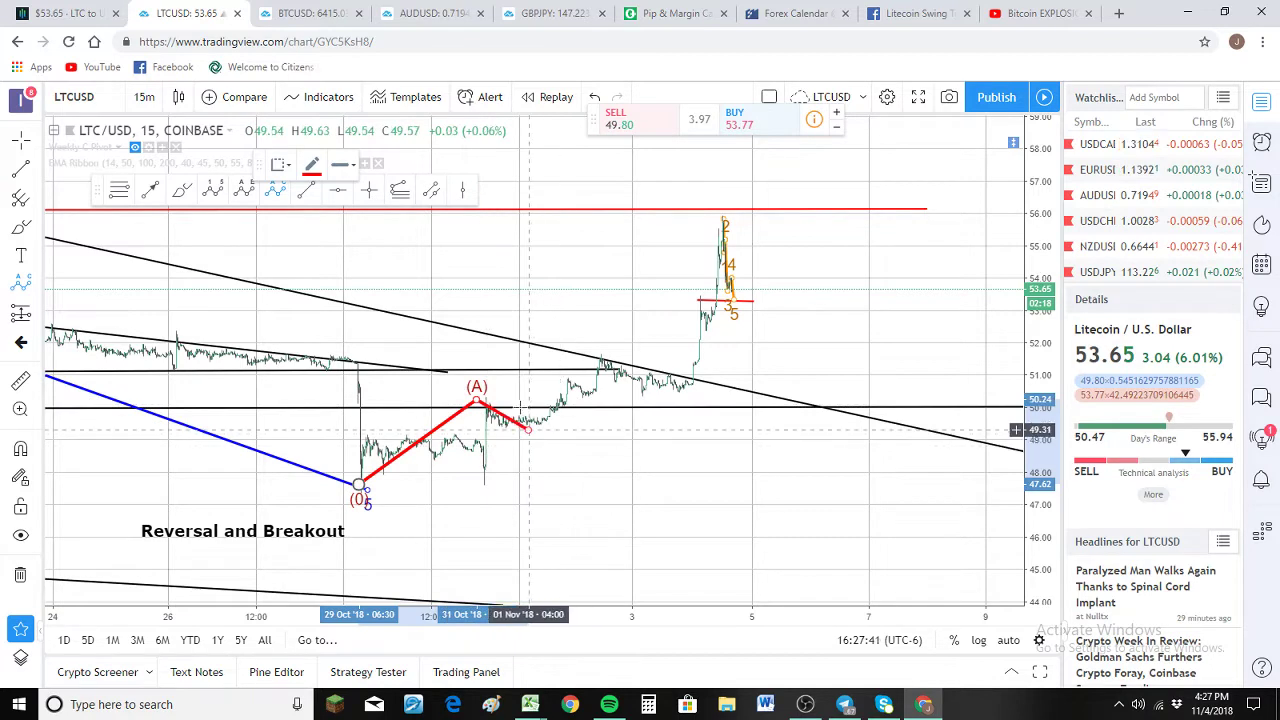
click(539, 430)
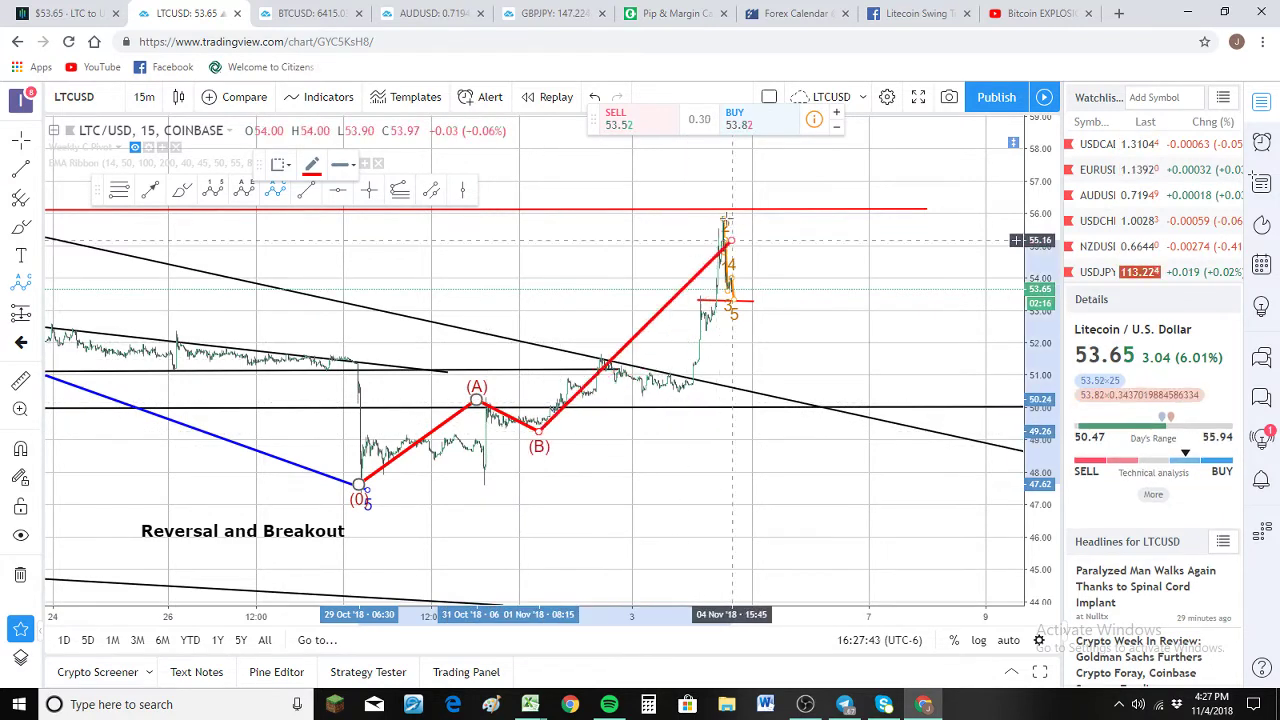
scroll(860, 392, down, 1)
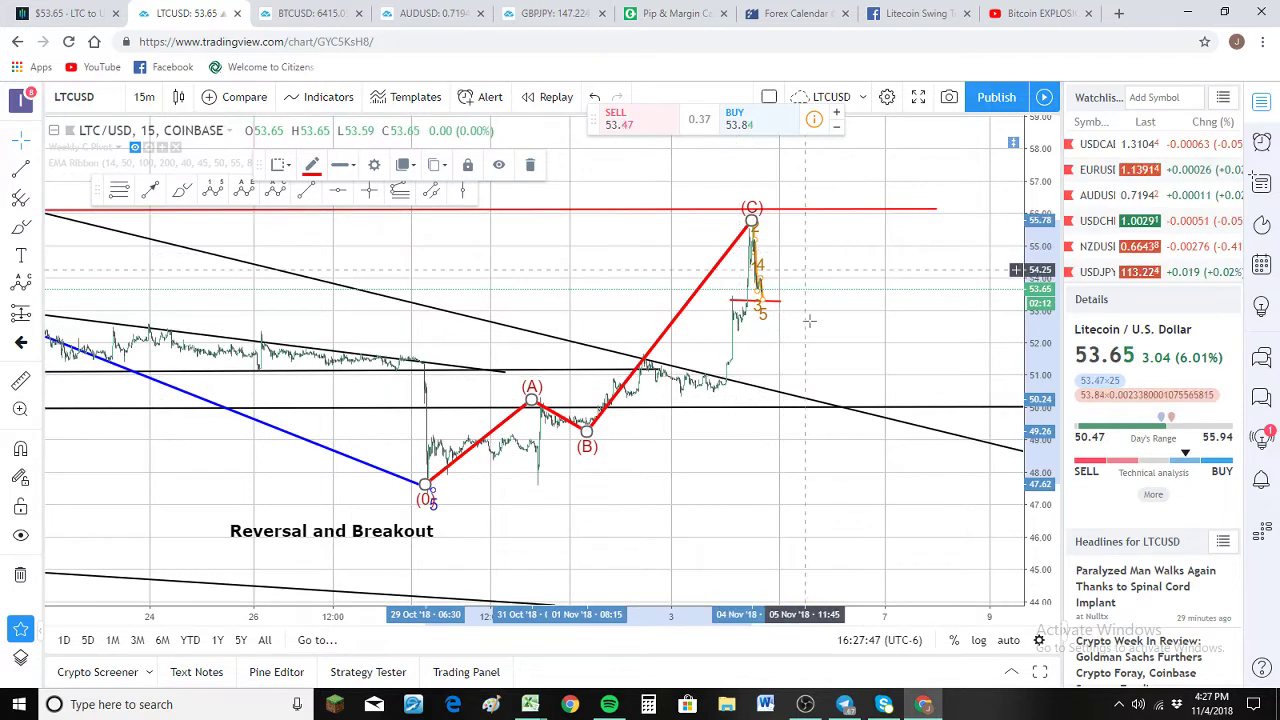
scroll(800, 300, up, 2)
scroll(808, 328, down, 2)
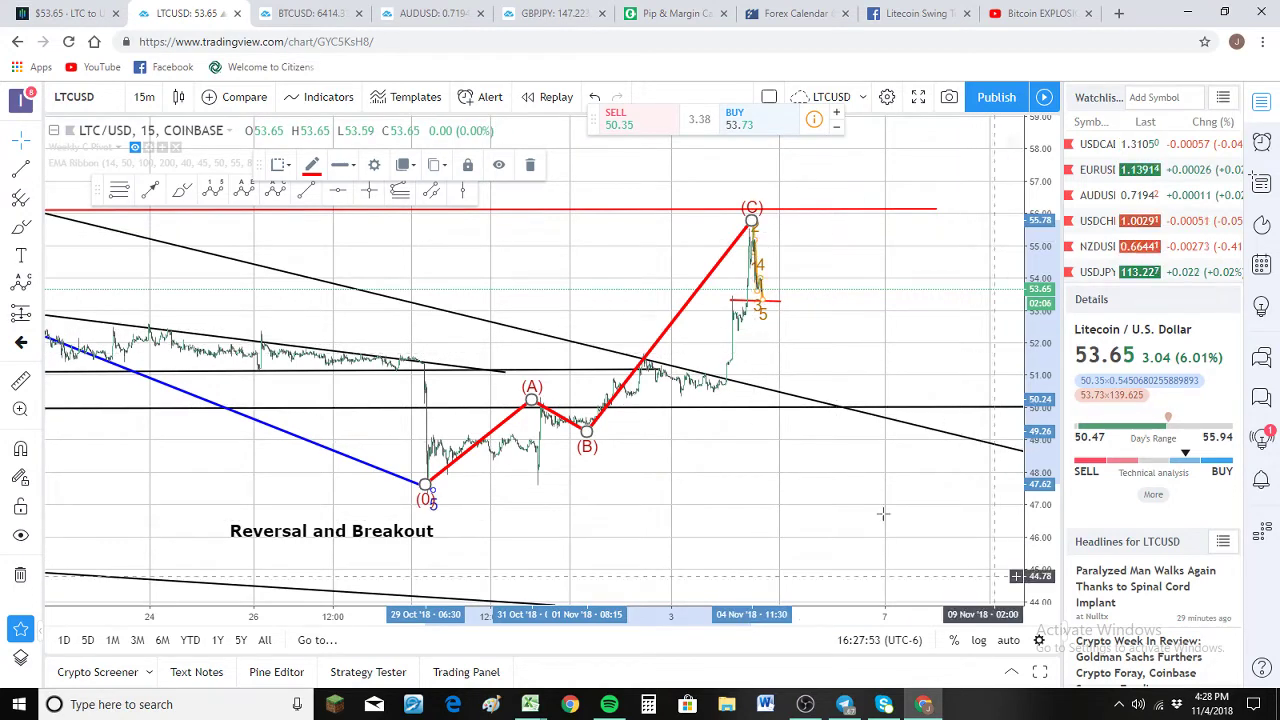
scroll(876, 497, up, 1)
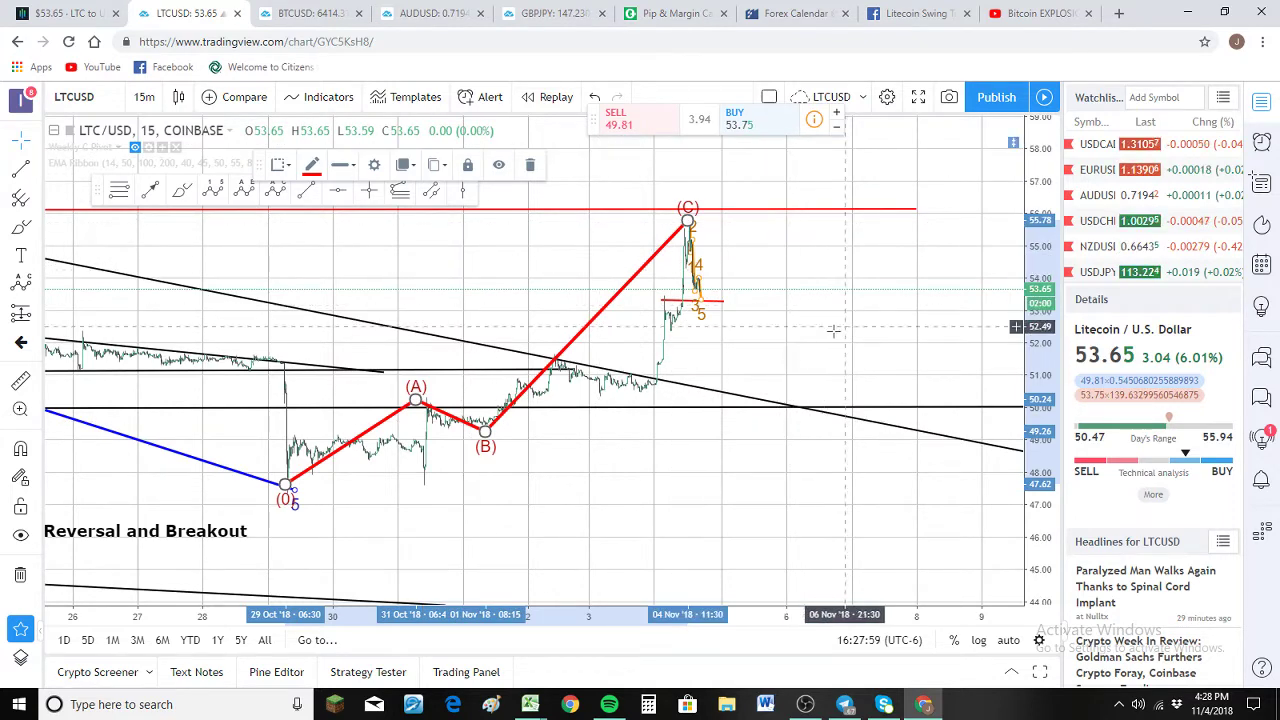
scroll(829, 341, up, 3)
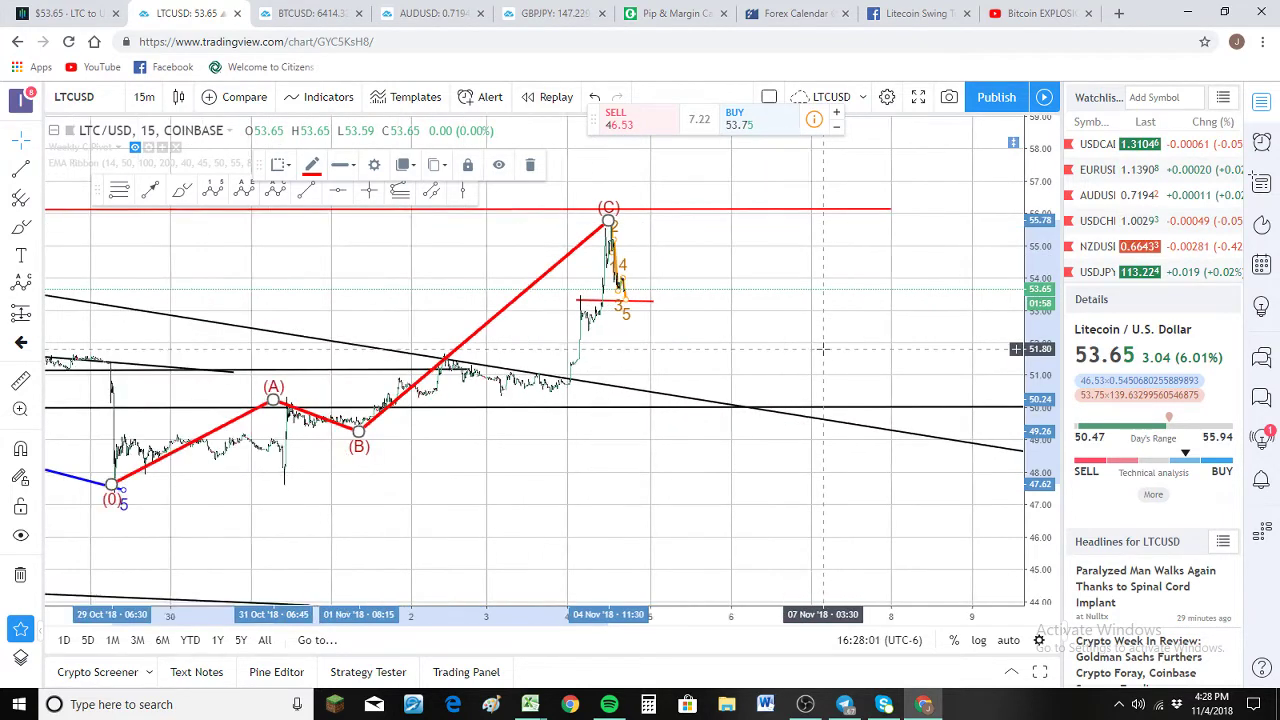
drag(913, 325, 449, 300)
scroll(630, 407, up, 3)
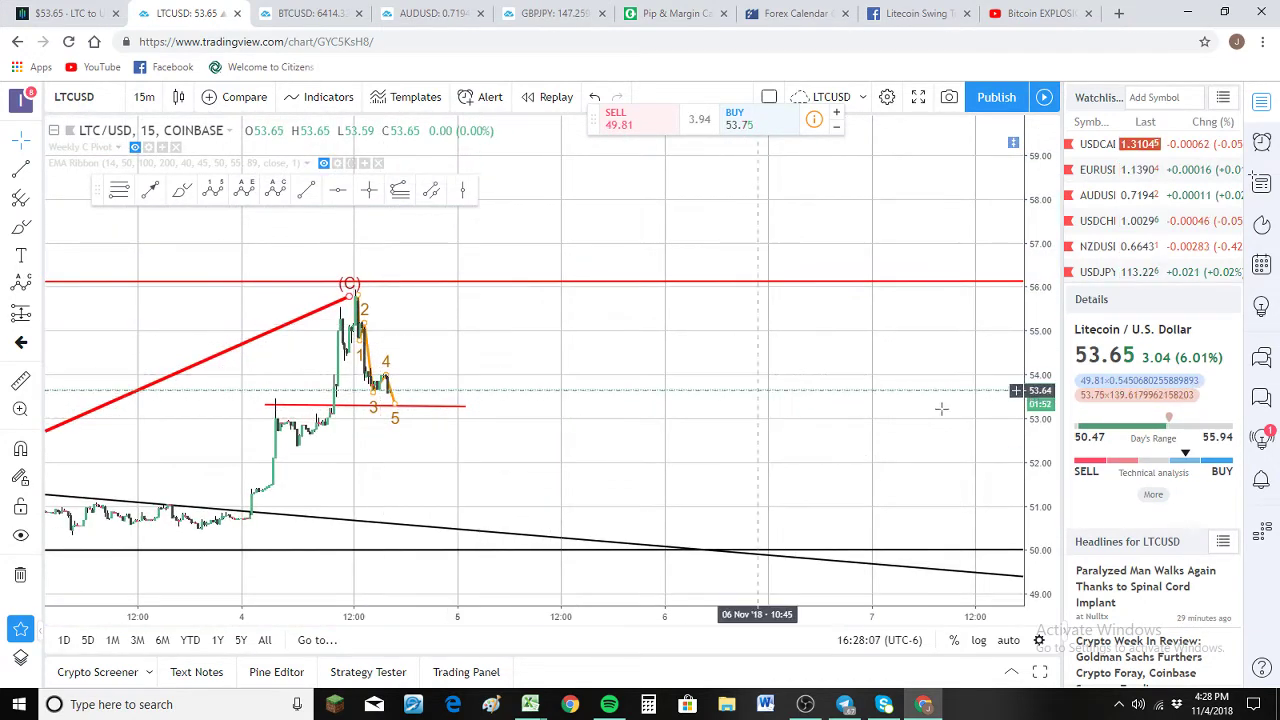
Change the LTC/USD interval from 15m to 5m and delete the small orange 1–5 drawing
click(144, 96)
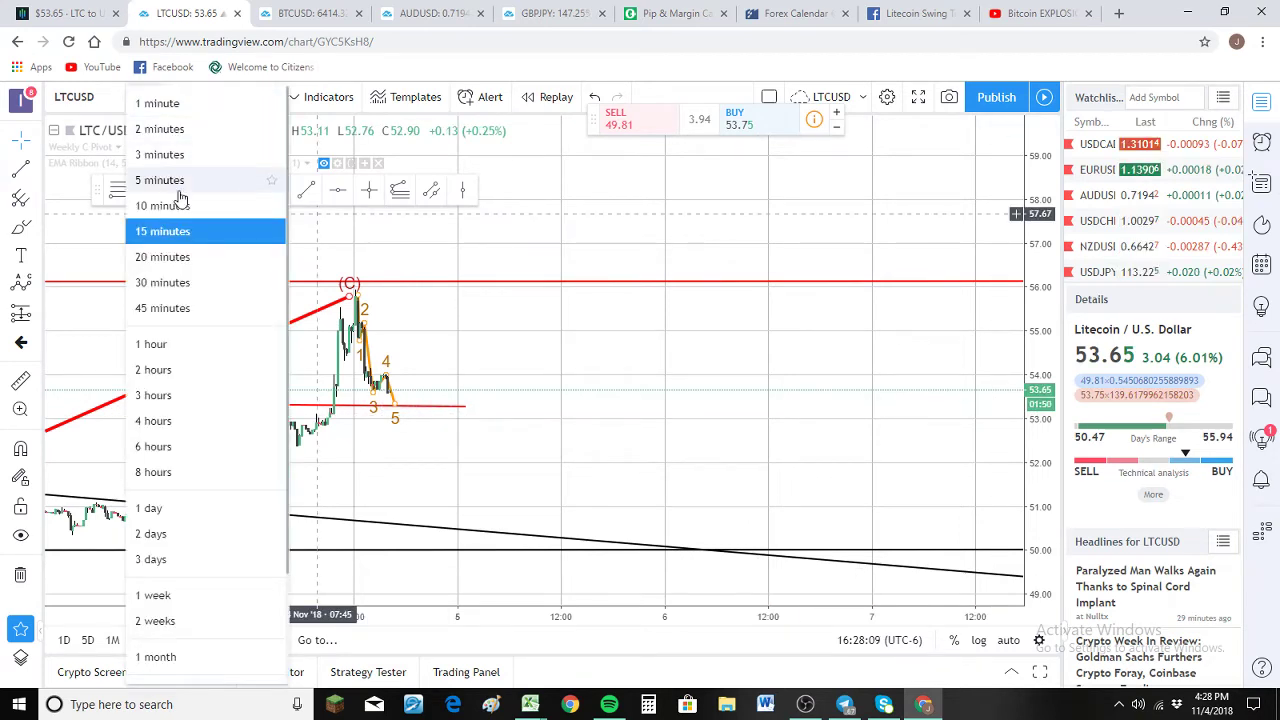
click(172, 180)
click(367, 388)
key(Delete)
scroll(378, 385, down, 2)
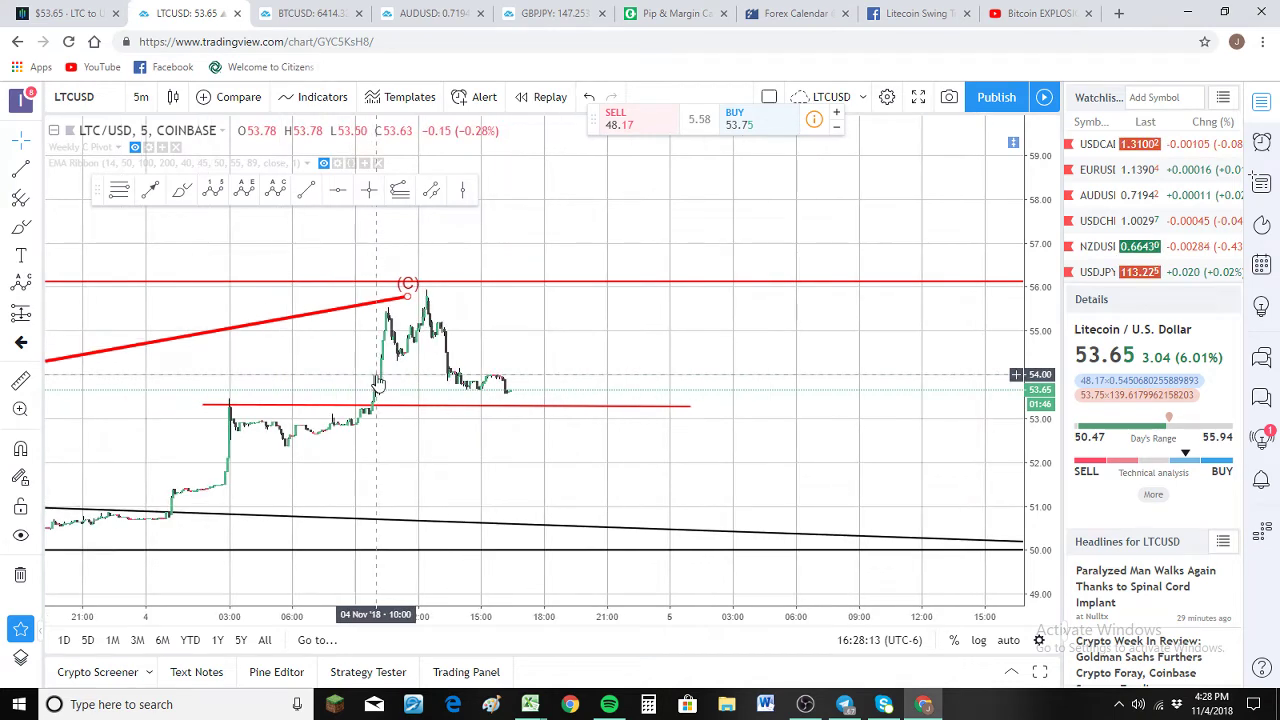
scroll(603, 370, down, 1)
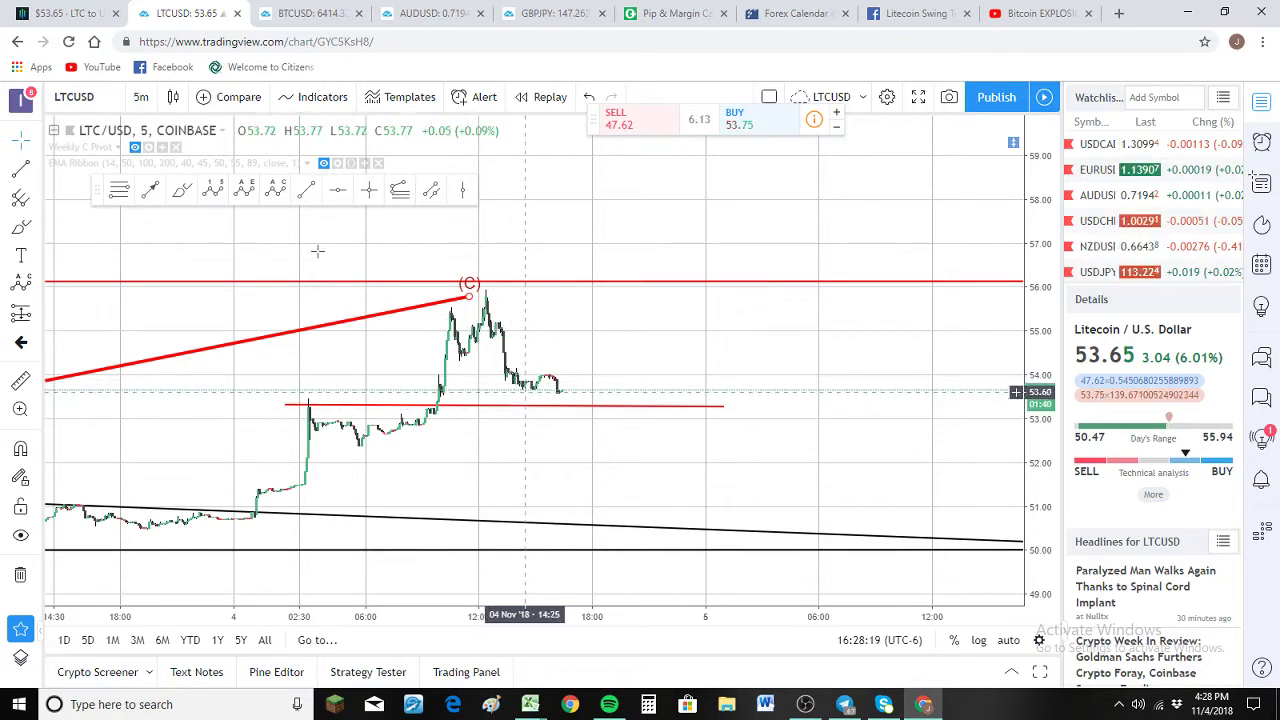
scroll(402, 338, up, 1)
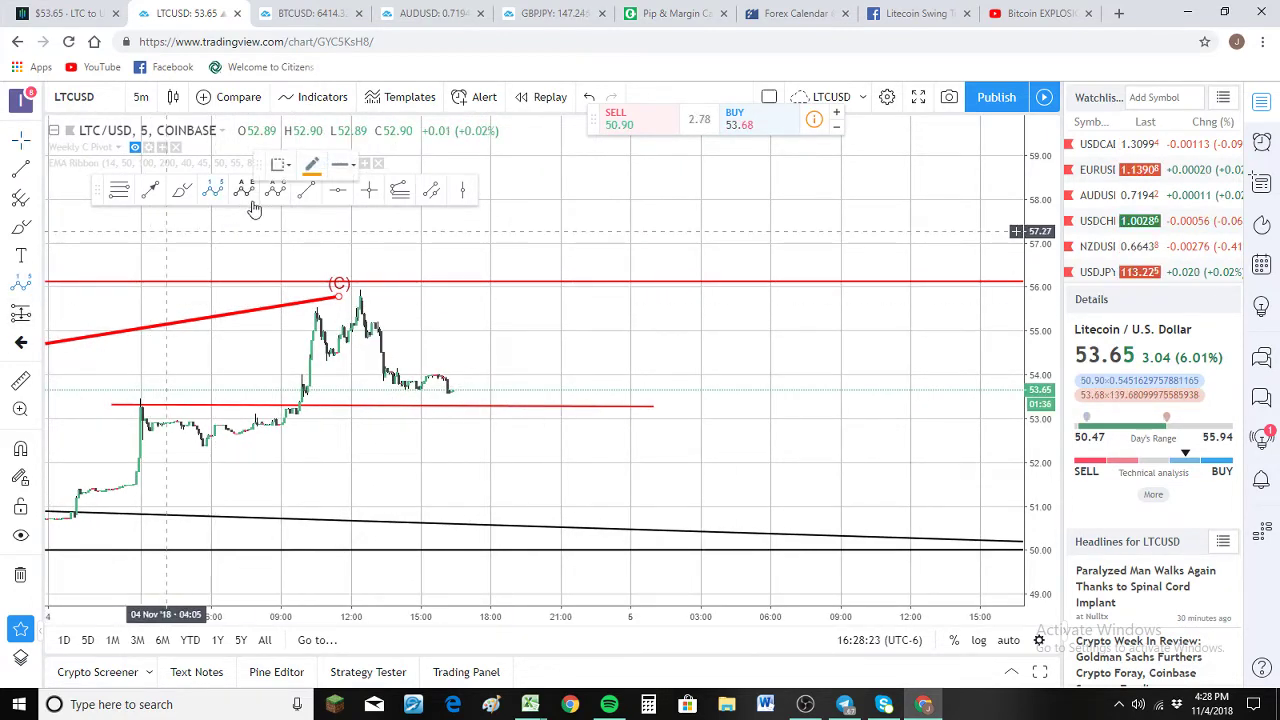
Draw the orange 1–5 decline from the peak, ending point 5 on the red line lowered to 52.7
mouse_move(357, 293)
mouse_down()
mouse_move(424, 397)
mouse_move(458, 394)
mouse_up()
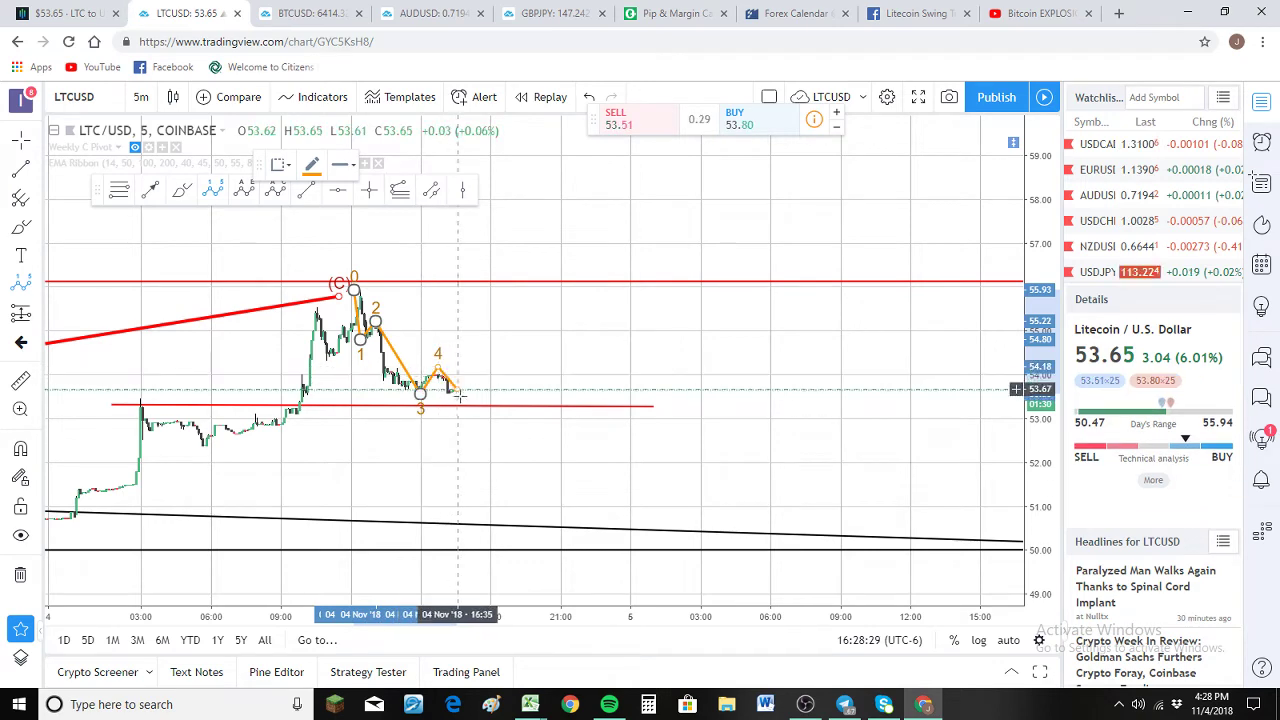
click(476, 418)
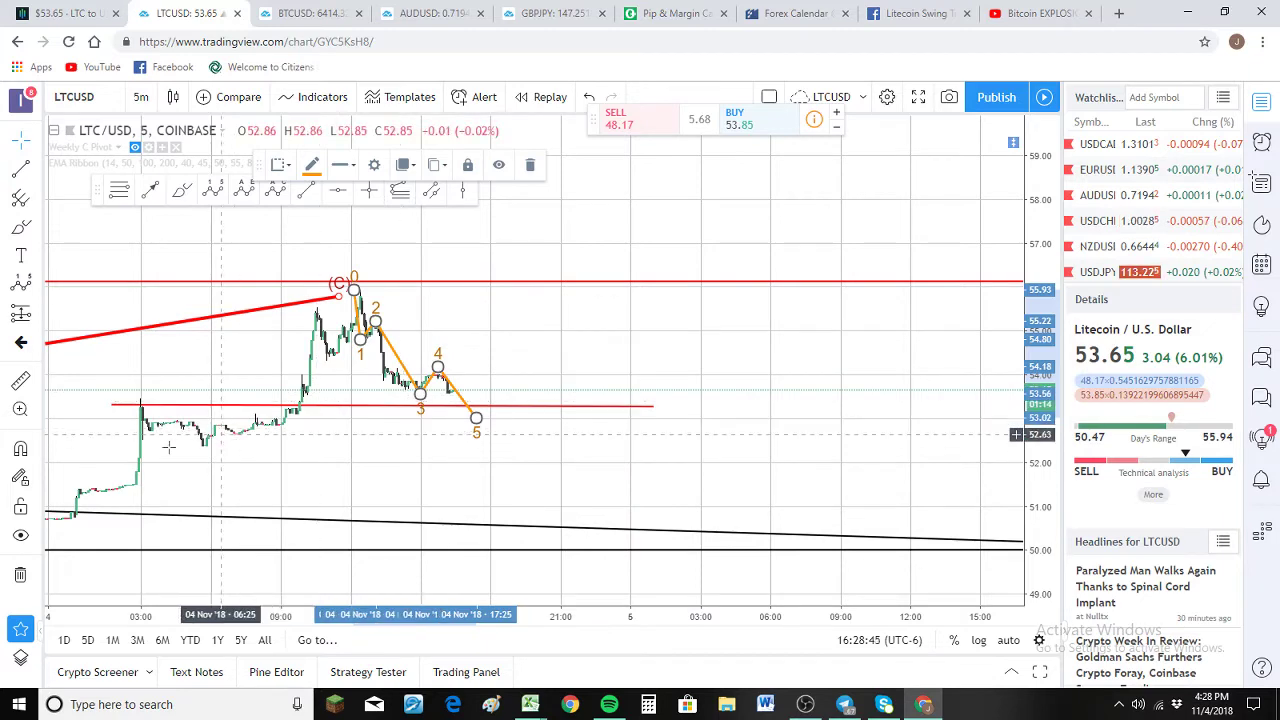
mouse_move(317, 407)
mouse_down()
mouse_move(317, 446)
mouse_move(325, 431)
mouse_up()
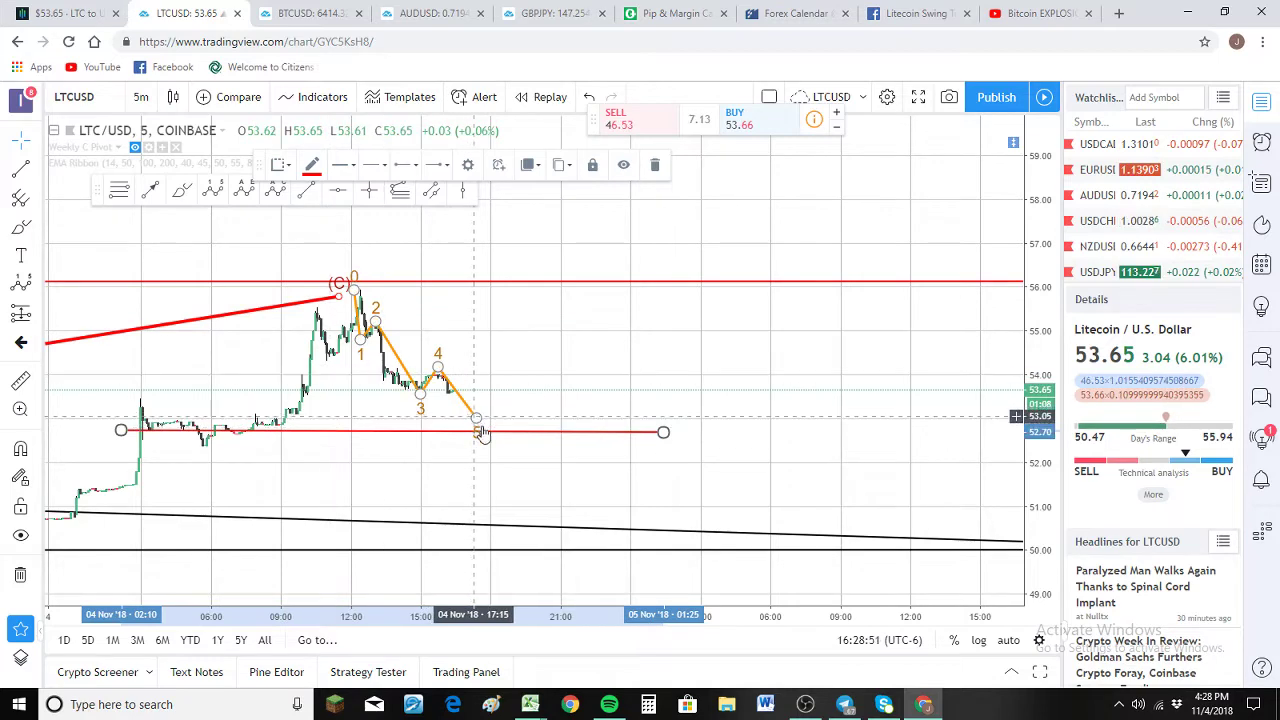
drag(476, 421, 484, 428)
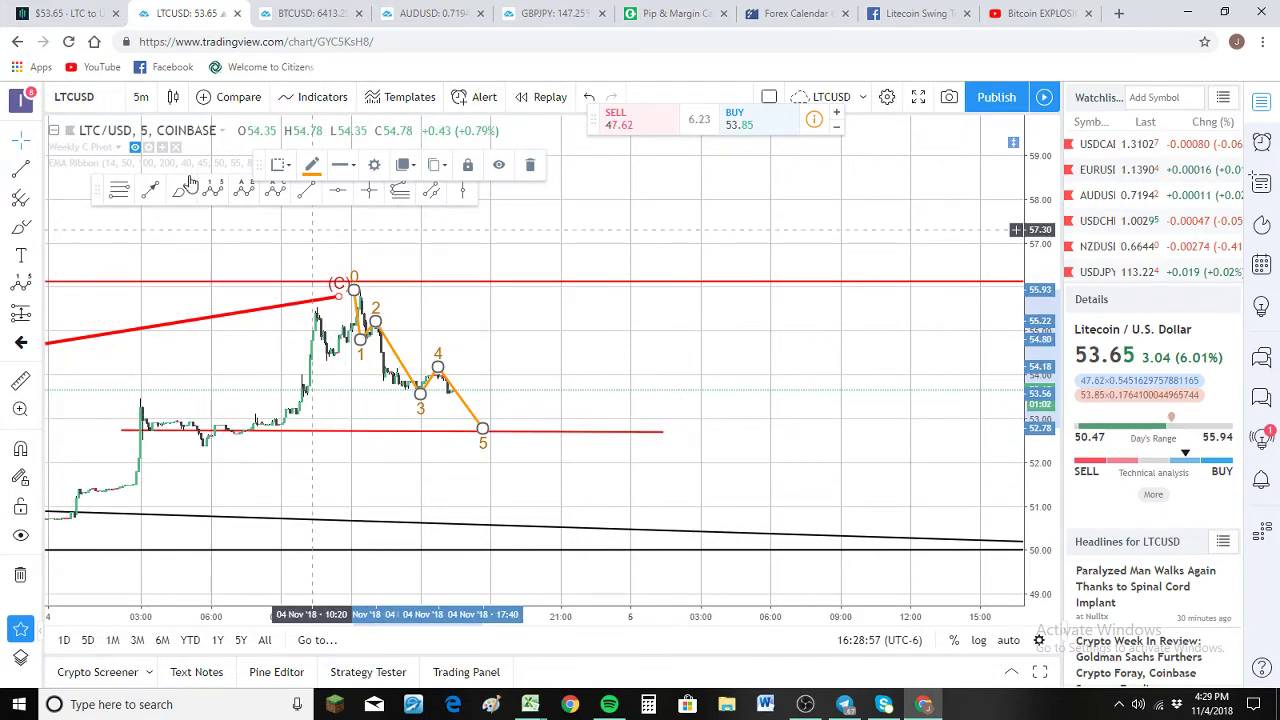
Start a new red correction wave at the peak, placing points down to the wave-5 low
click(276, 192)
click(355, 292)
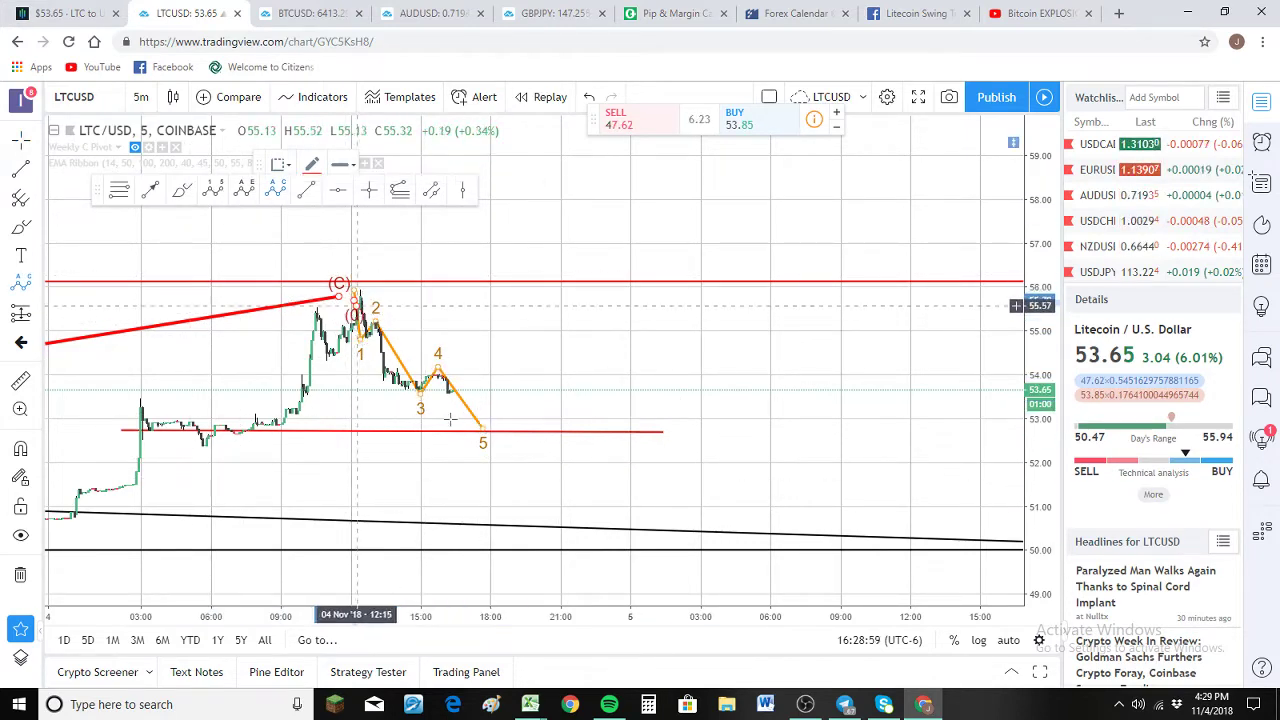
click(470, 432)
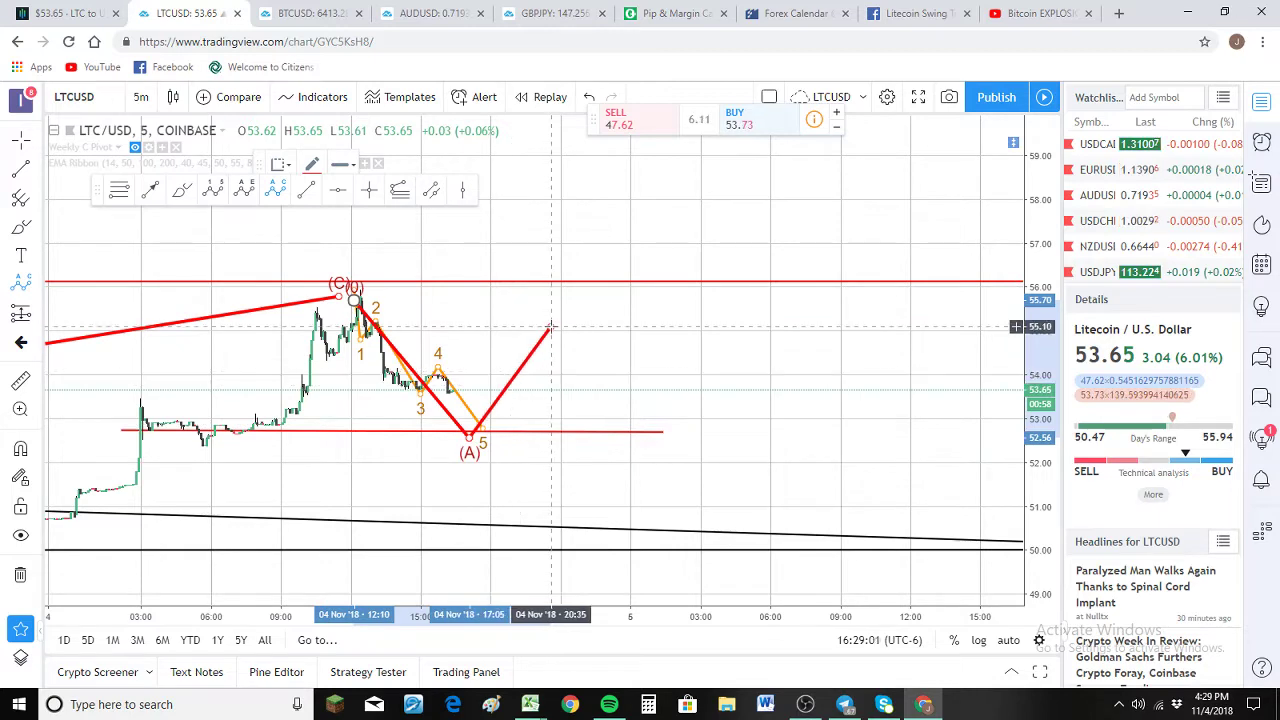
Place the red (C) point near 51.76 and draw an orange impulse rising from it toward 59
click(665, 471)
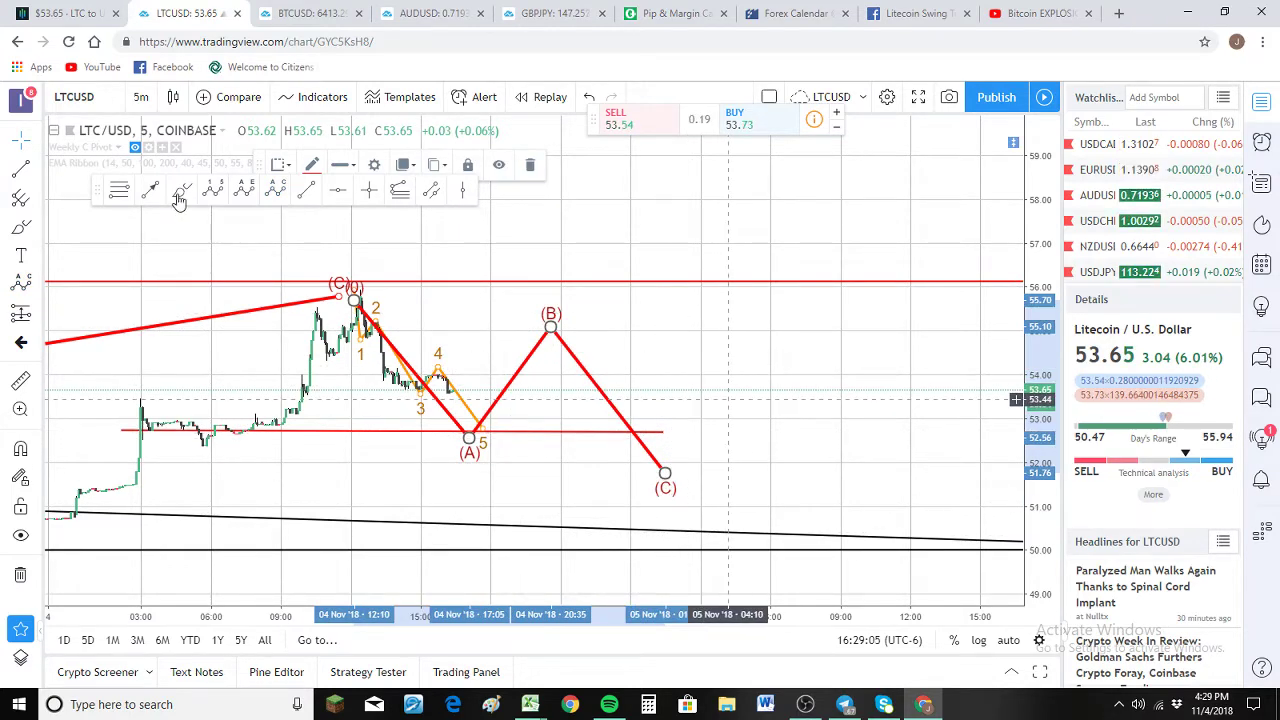
click(213, 189)
click(682, 477)
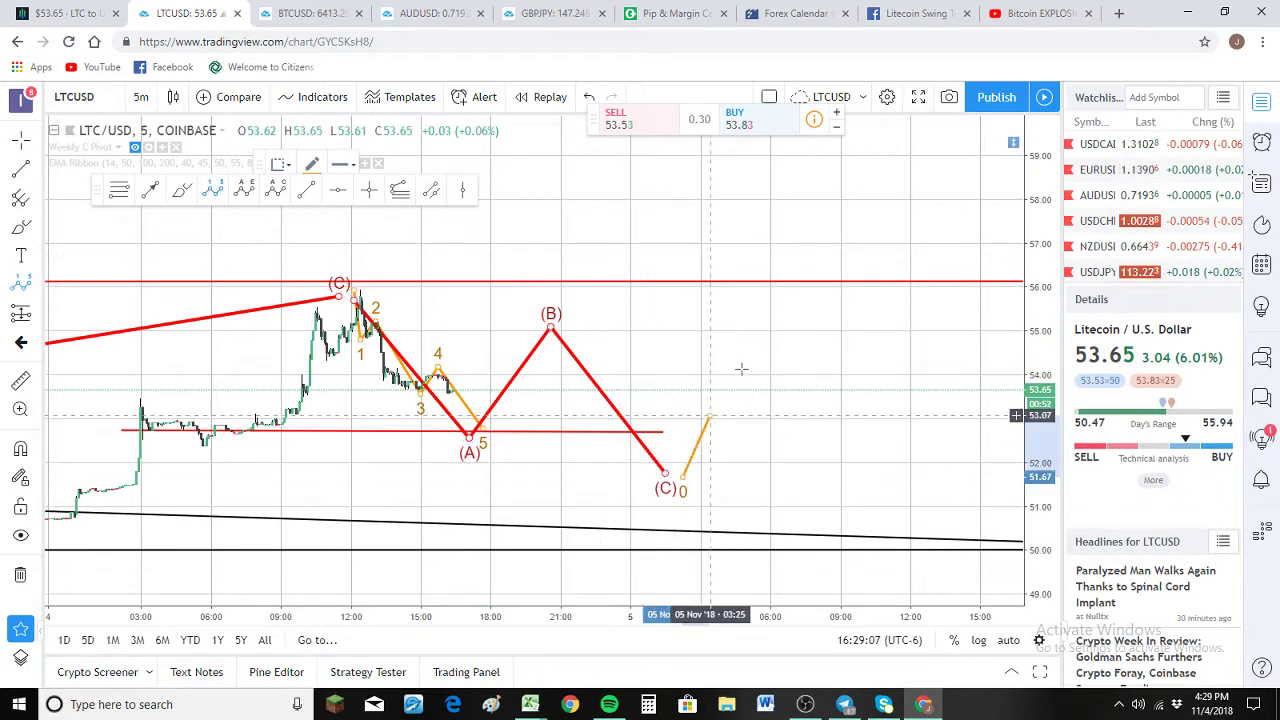
click(773, 431)
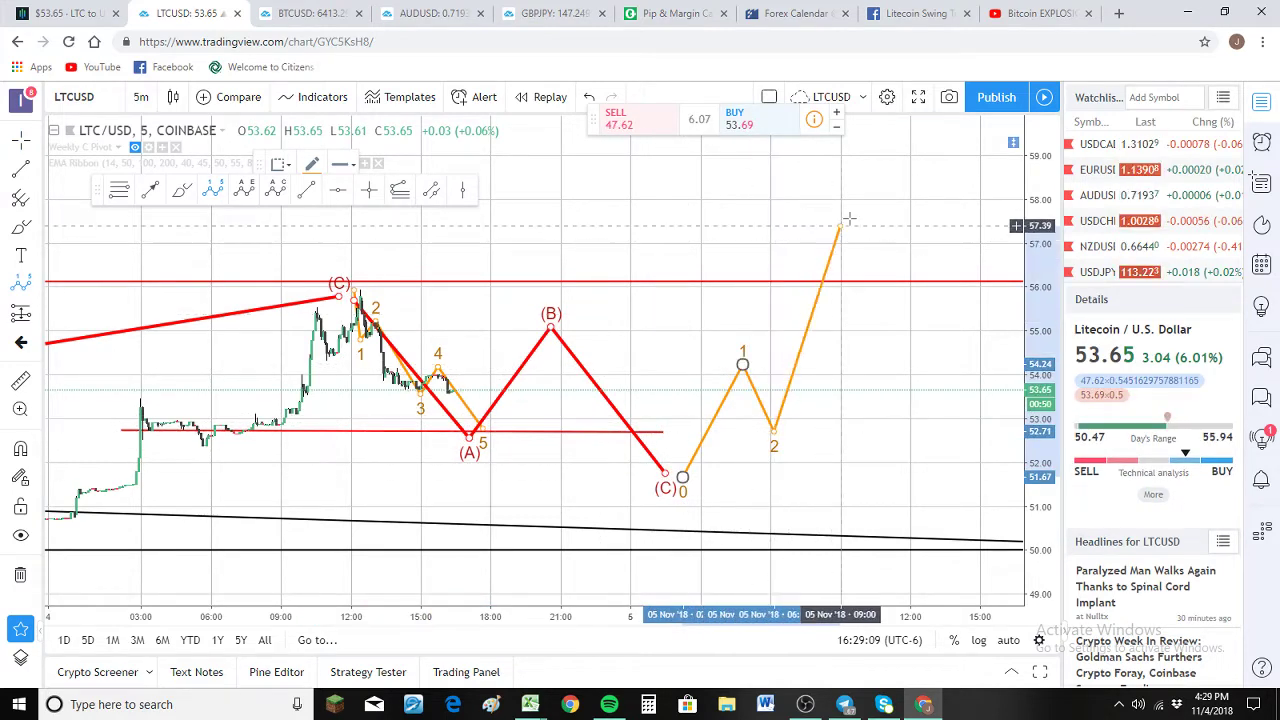
click(851, 215)
click(907, 290)
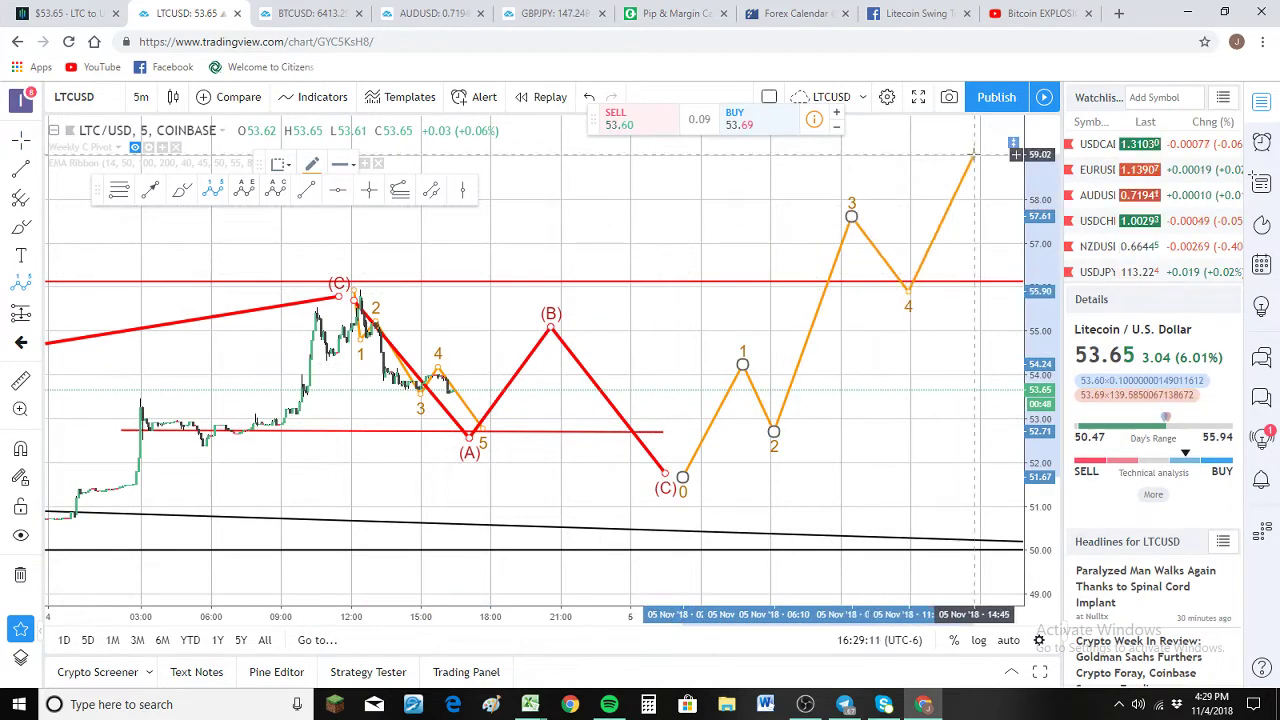
click(973, 152)
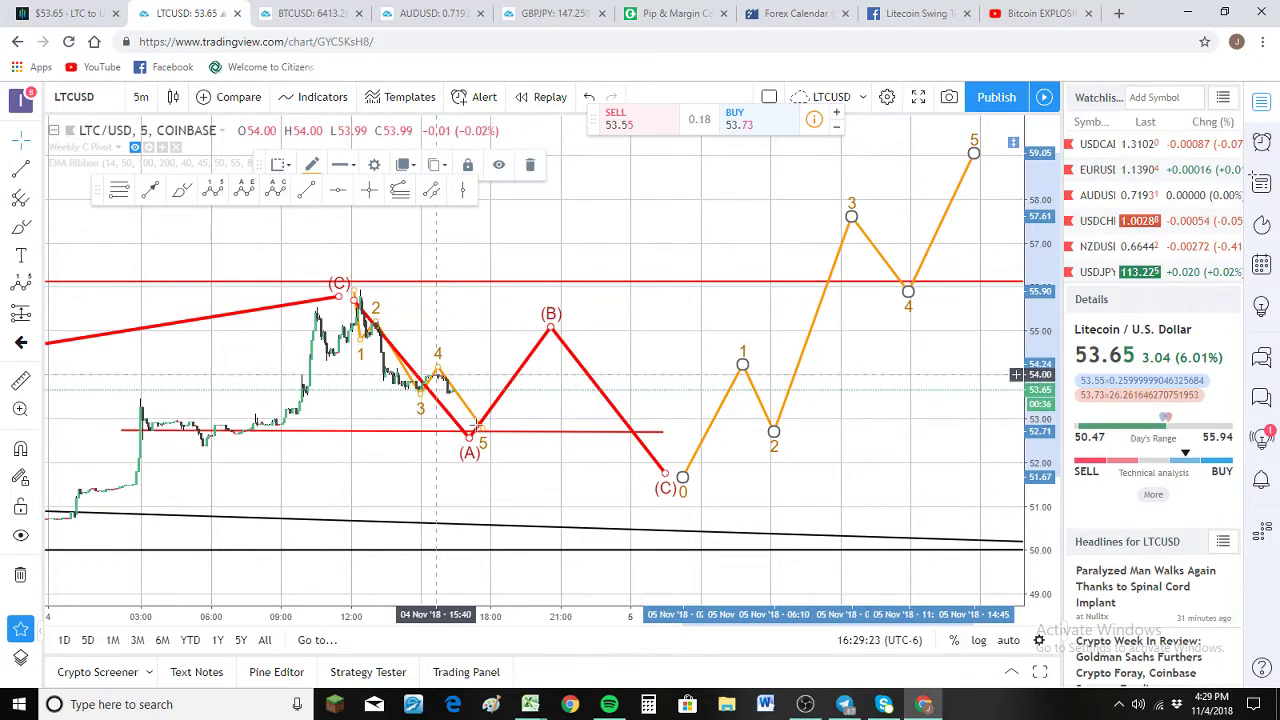
Move the red (A) point onto the orange wave-5 low and switch to 2-minute bars
drag(468, 436, 475, 433)
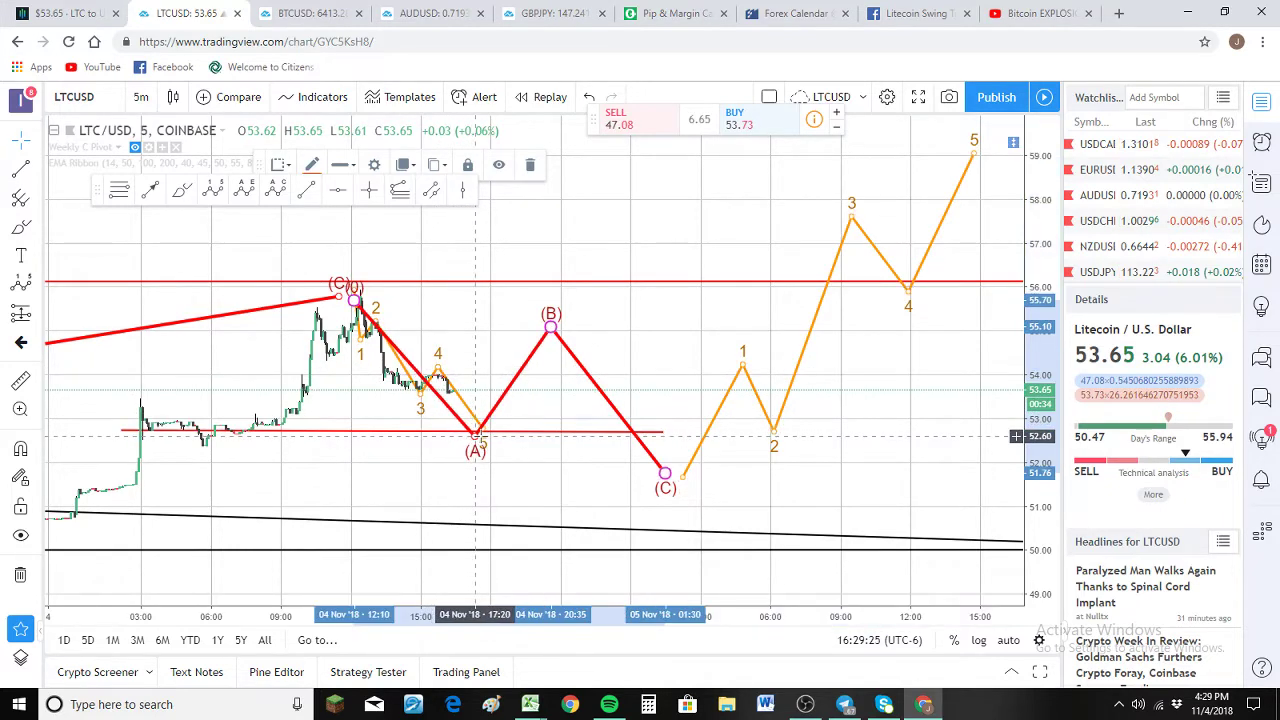
scroll(296, 346, up, 3)
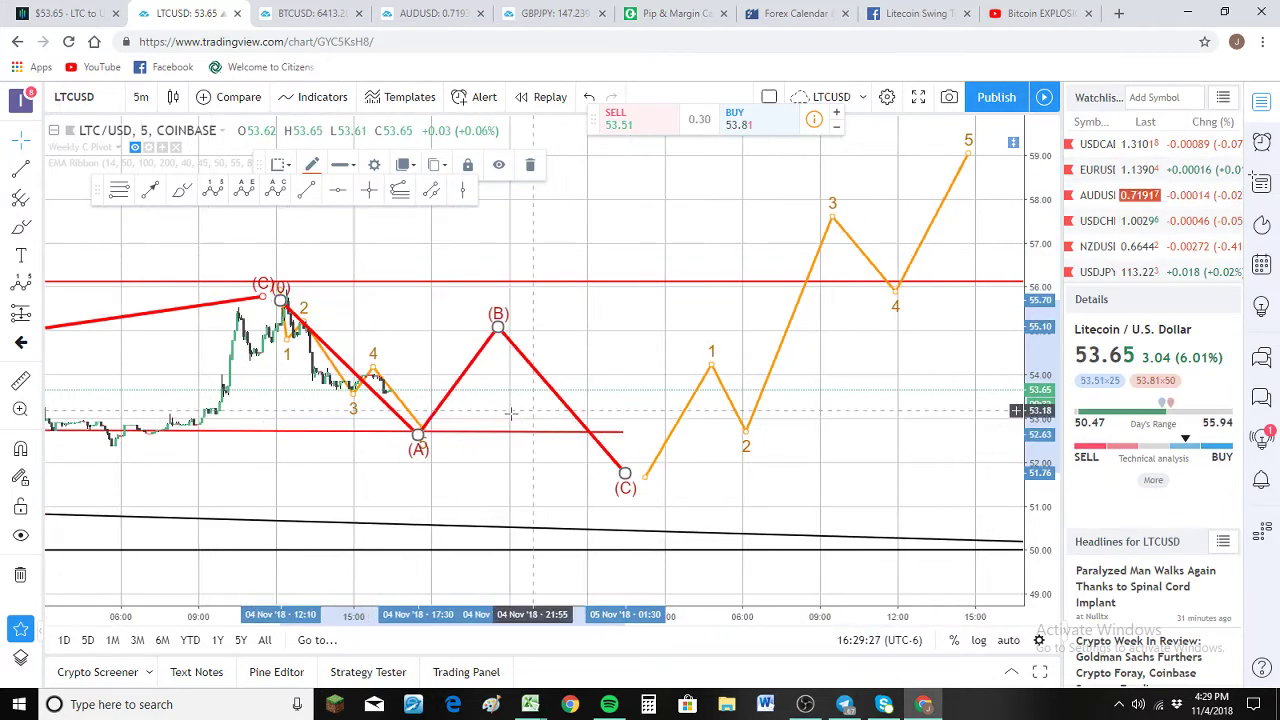
click(141, 96)
click(135, 130)
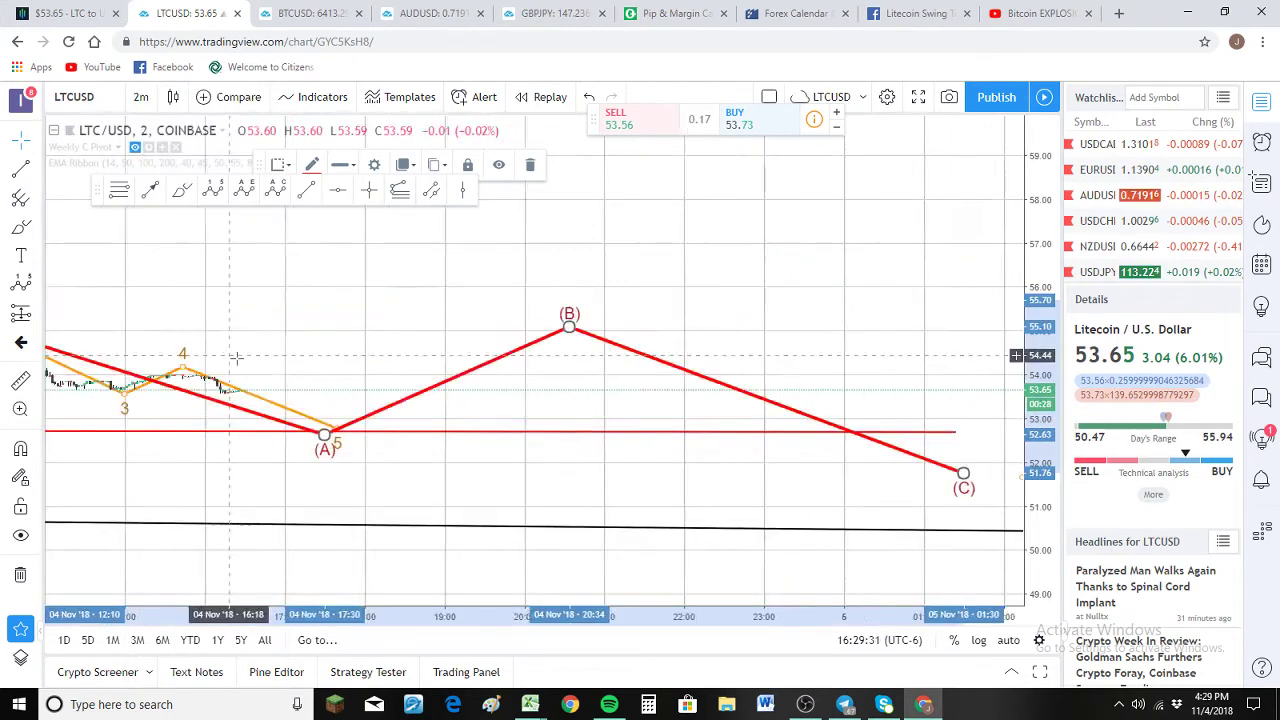
Stretch the price axis vertically to enlarge the wave structure
scroll(666, 419, down, 1)
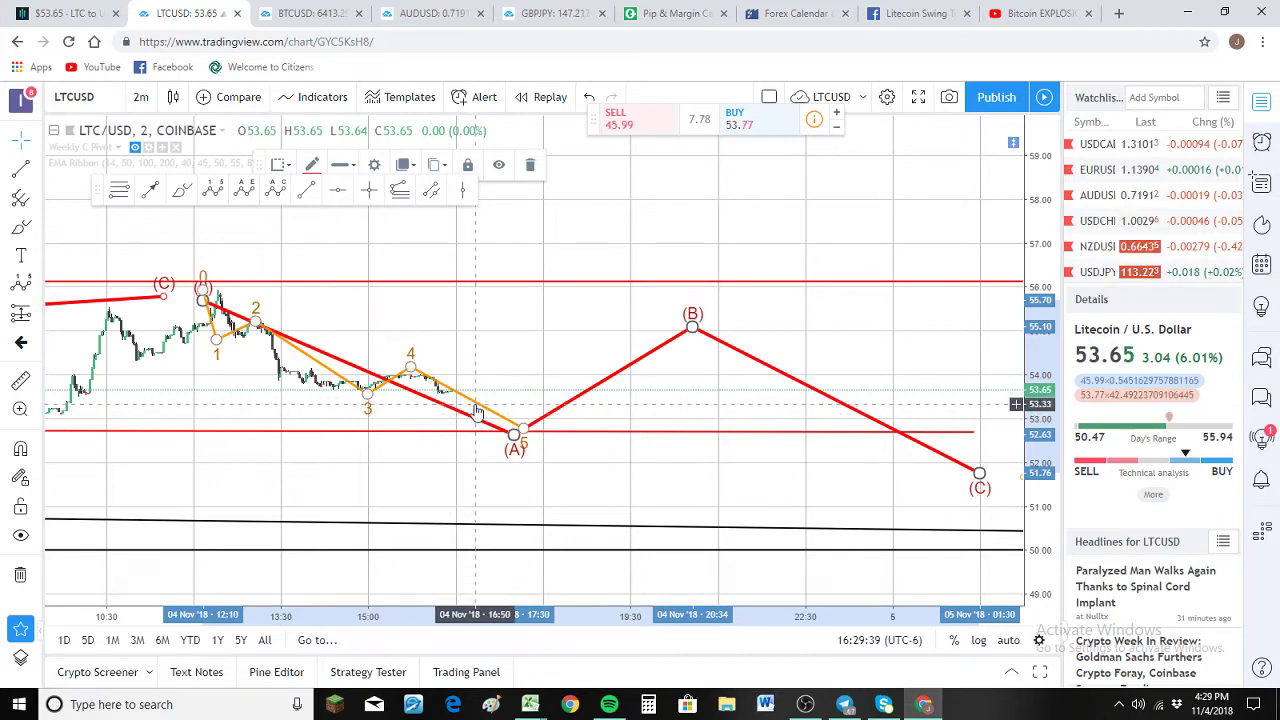
scroll(555, 350, down, 2)
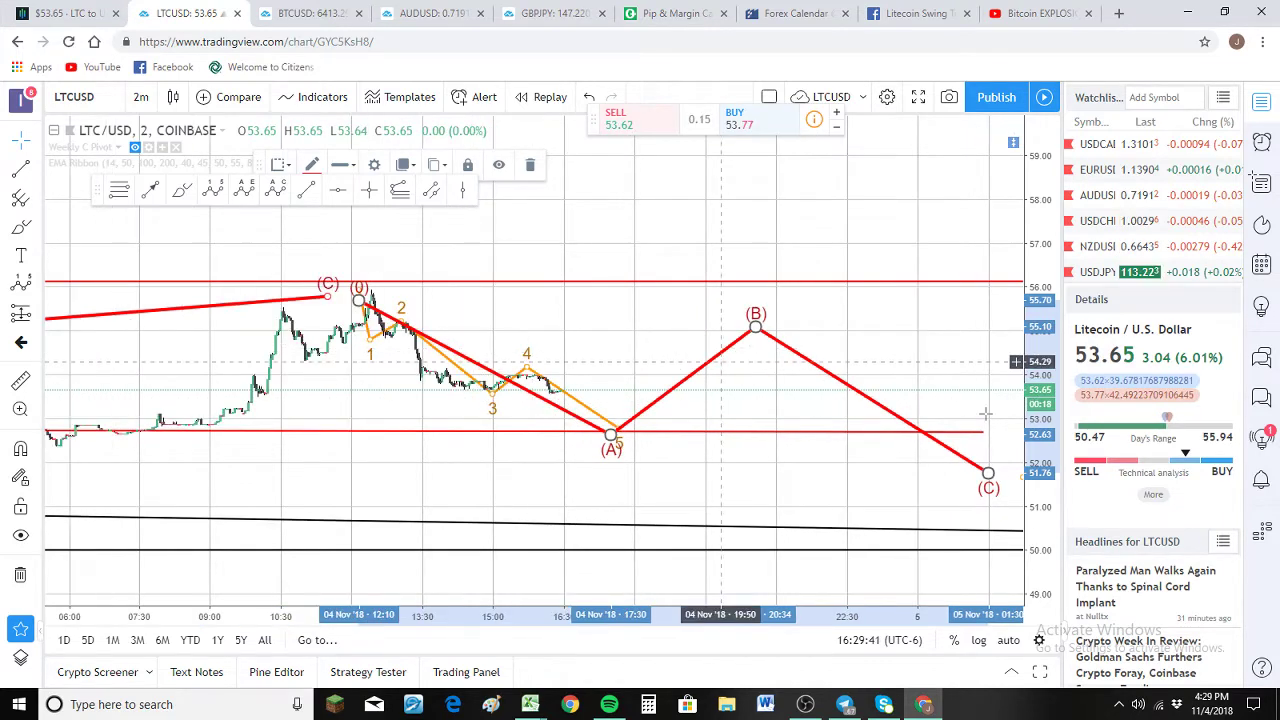
drag(1027, 358, 1027, 425)
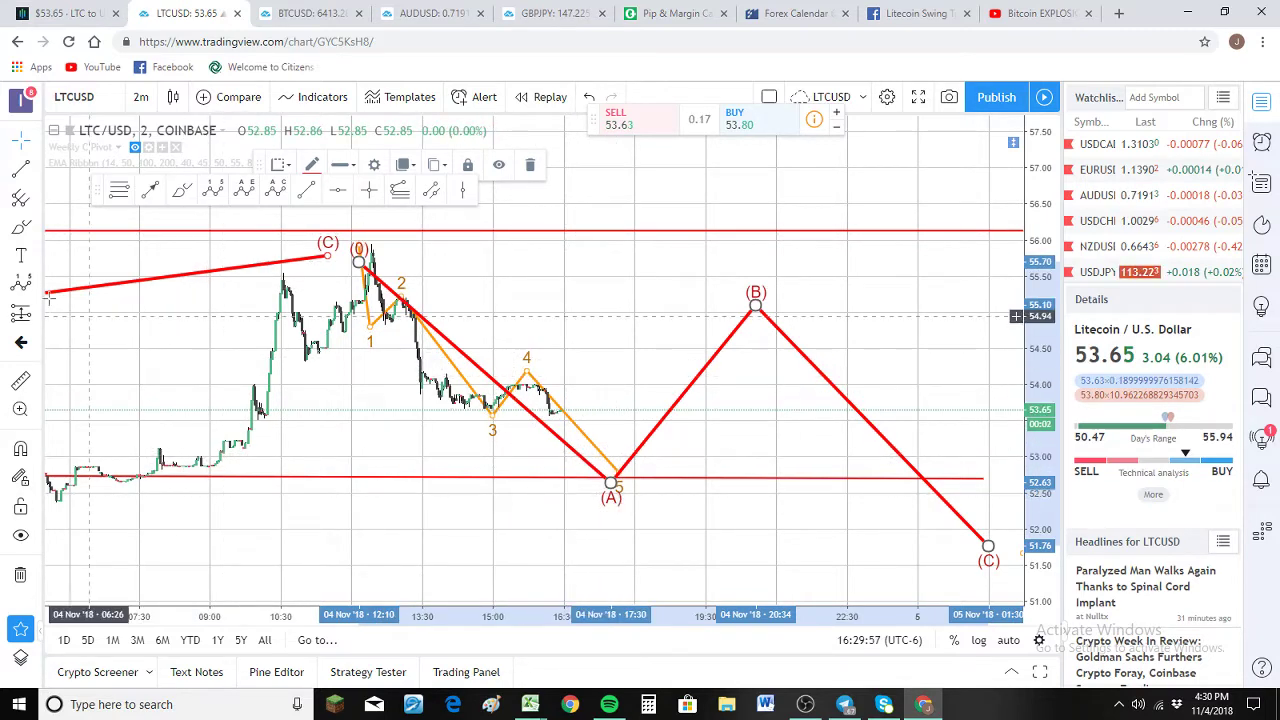
click(44, 208)
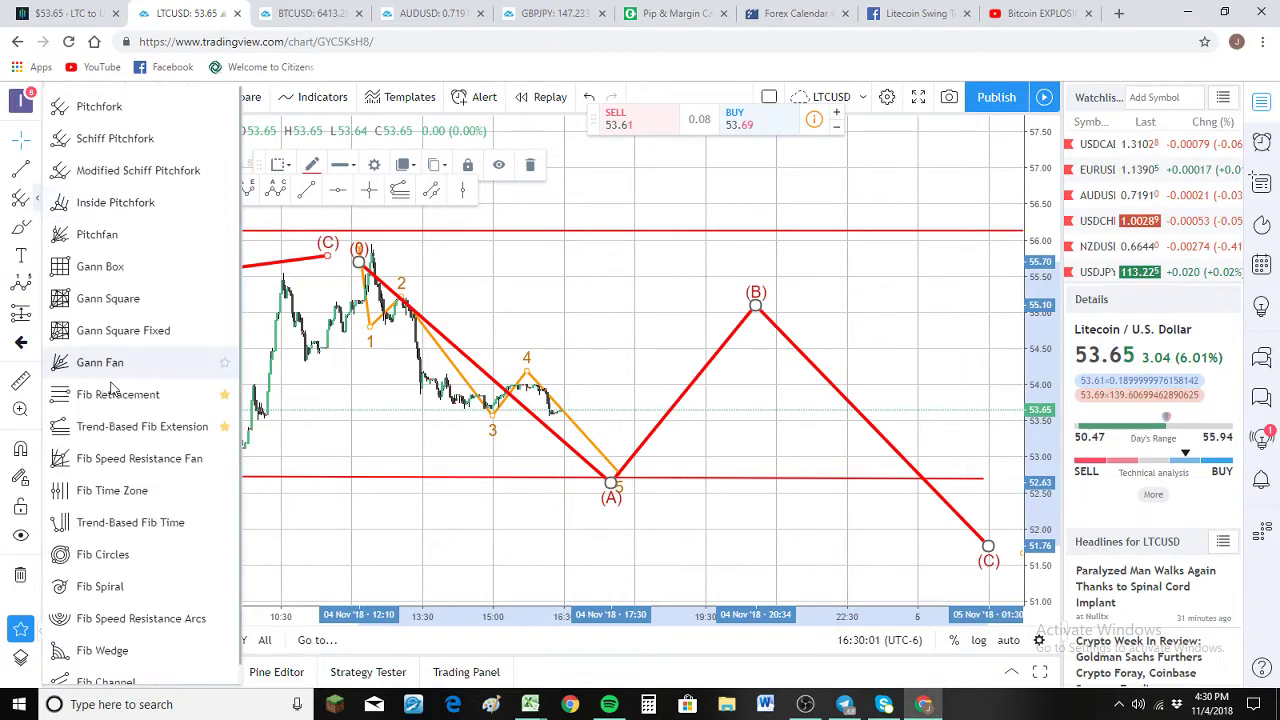
Draw a Fib retracement from 55.95 to 52.77 and snap the red (A) point onto that low
click(368, 243)
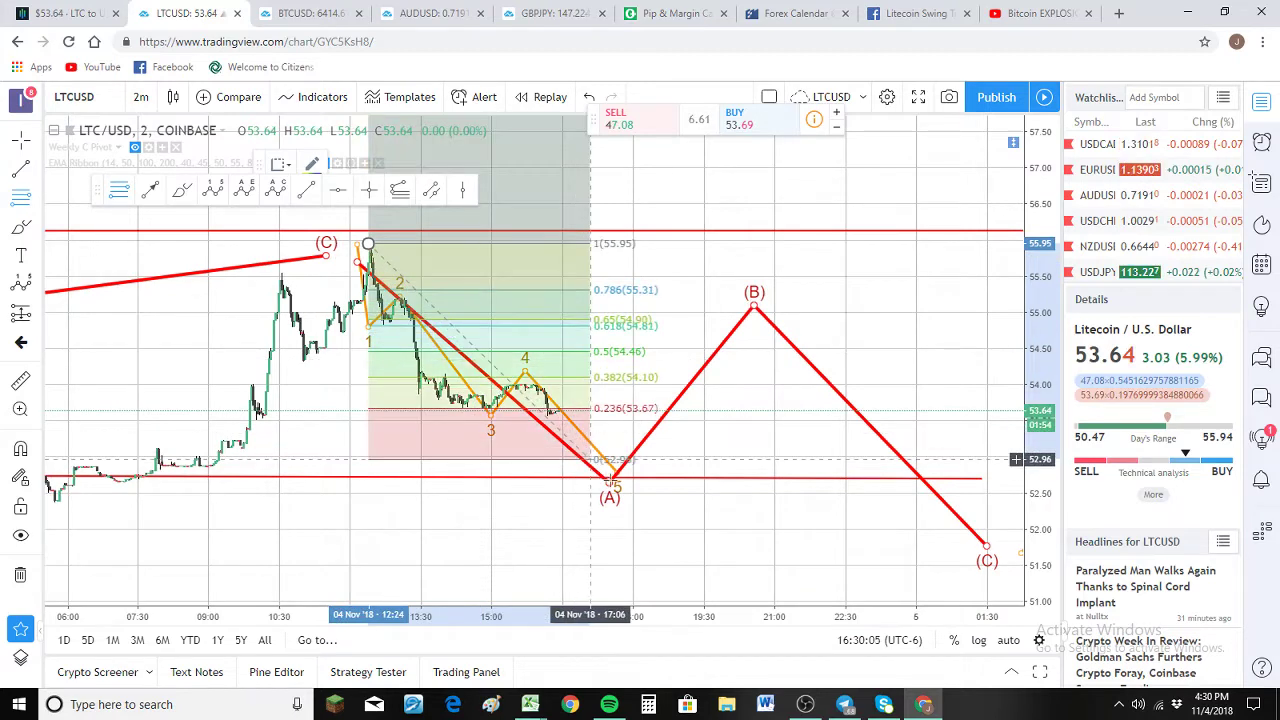
click(628, 472)
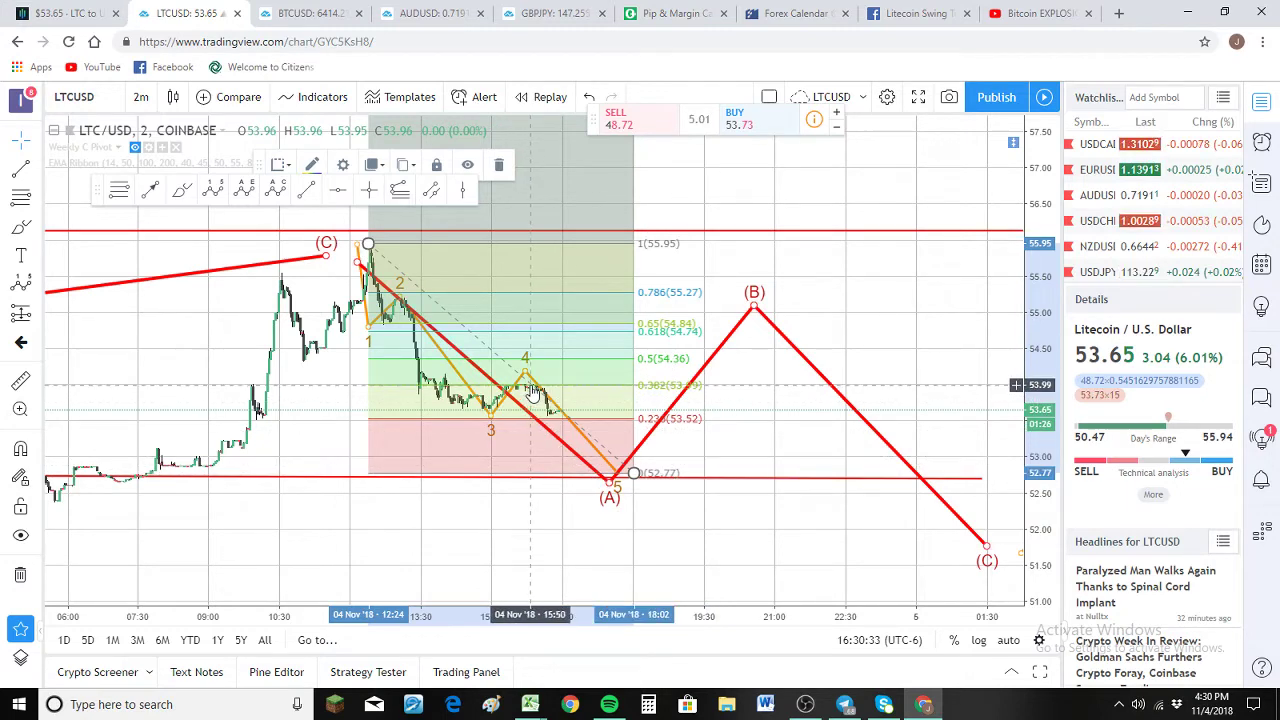
click(620, 474)
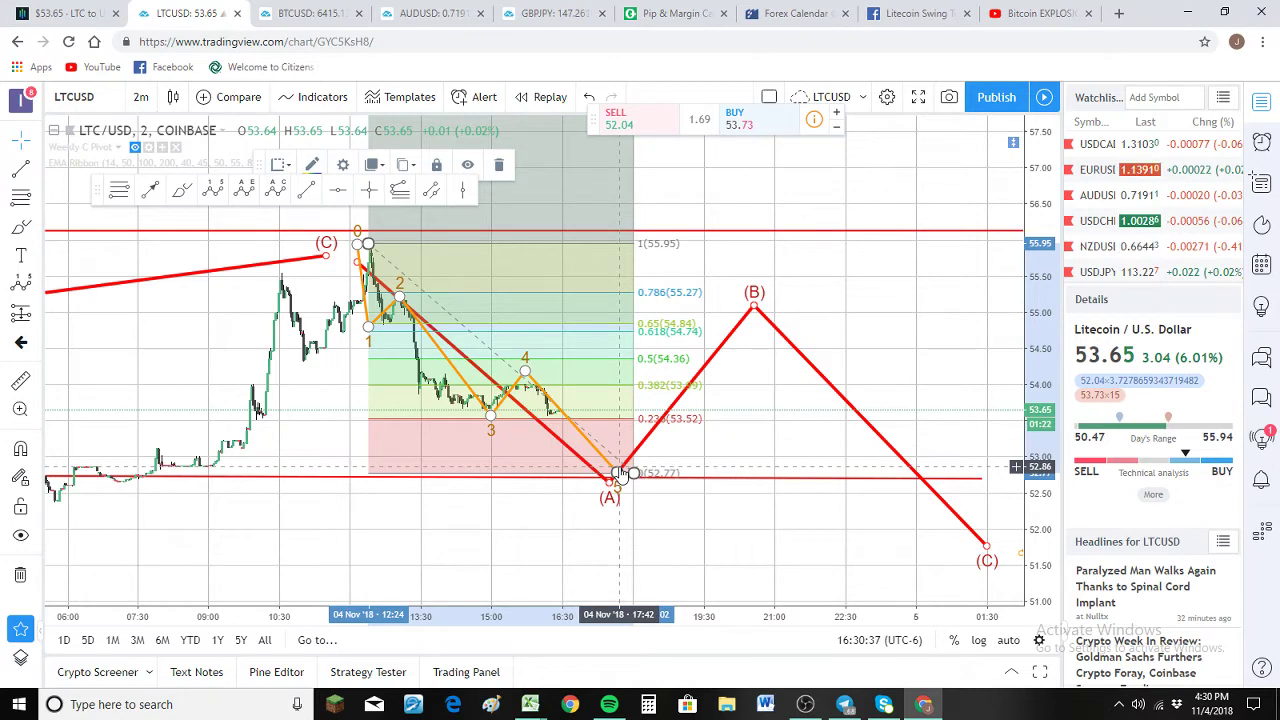
scroll(453, 395, down, 1)
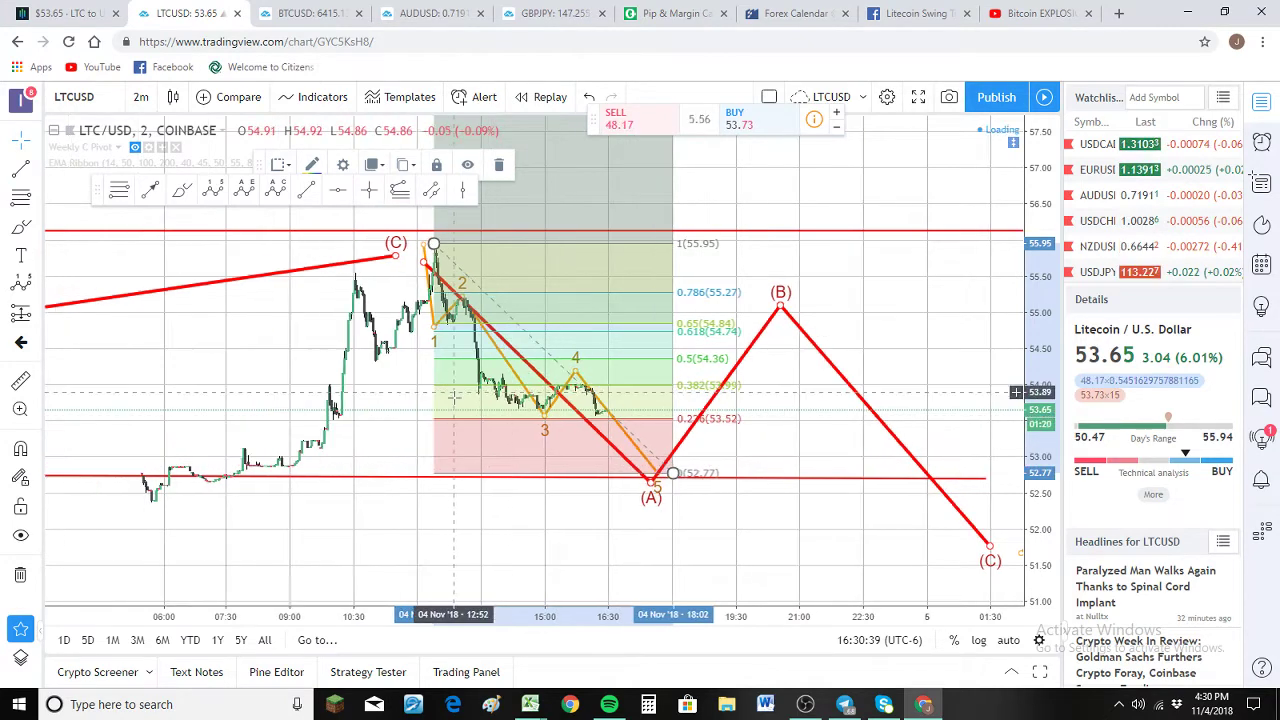
scroll(453, 395, up, 2)
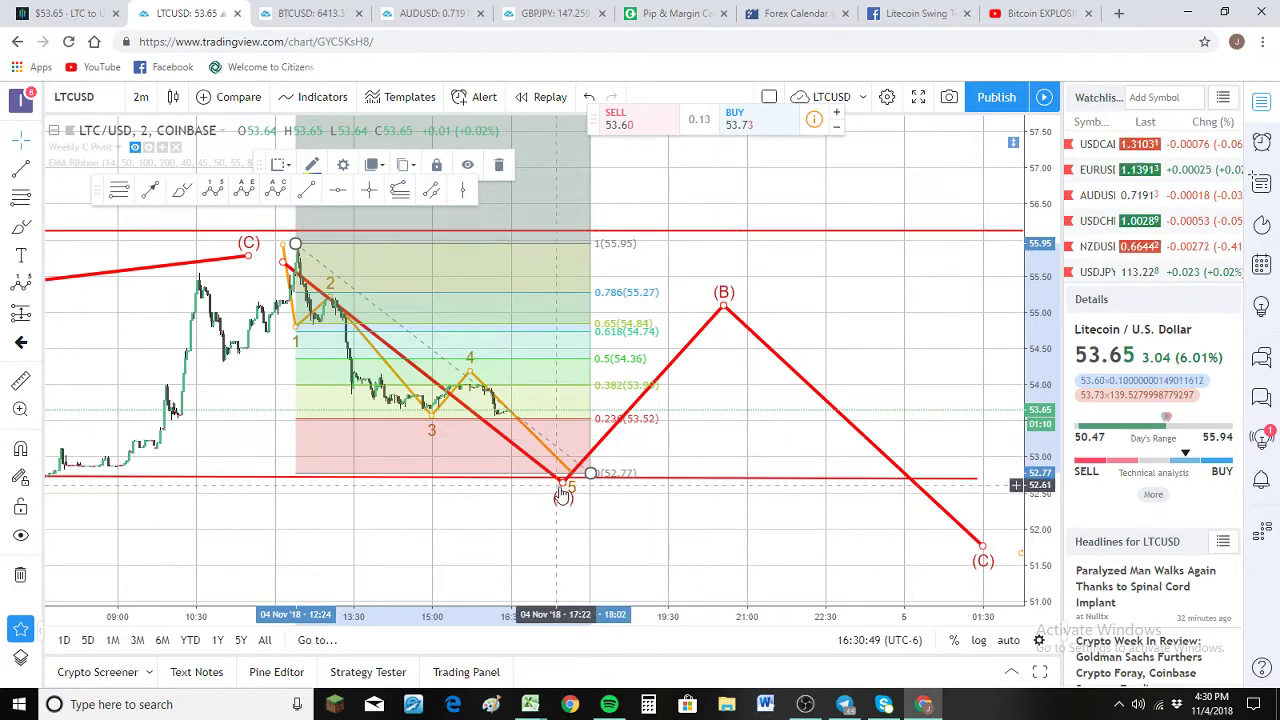
drag(563, 488, 573, 487)
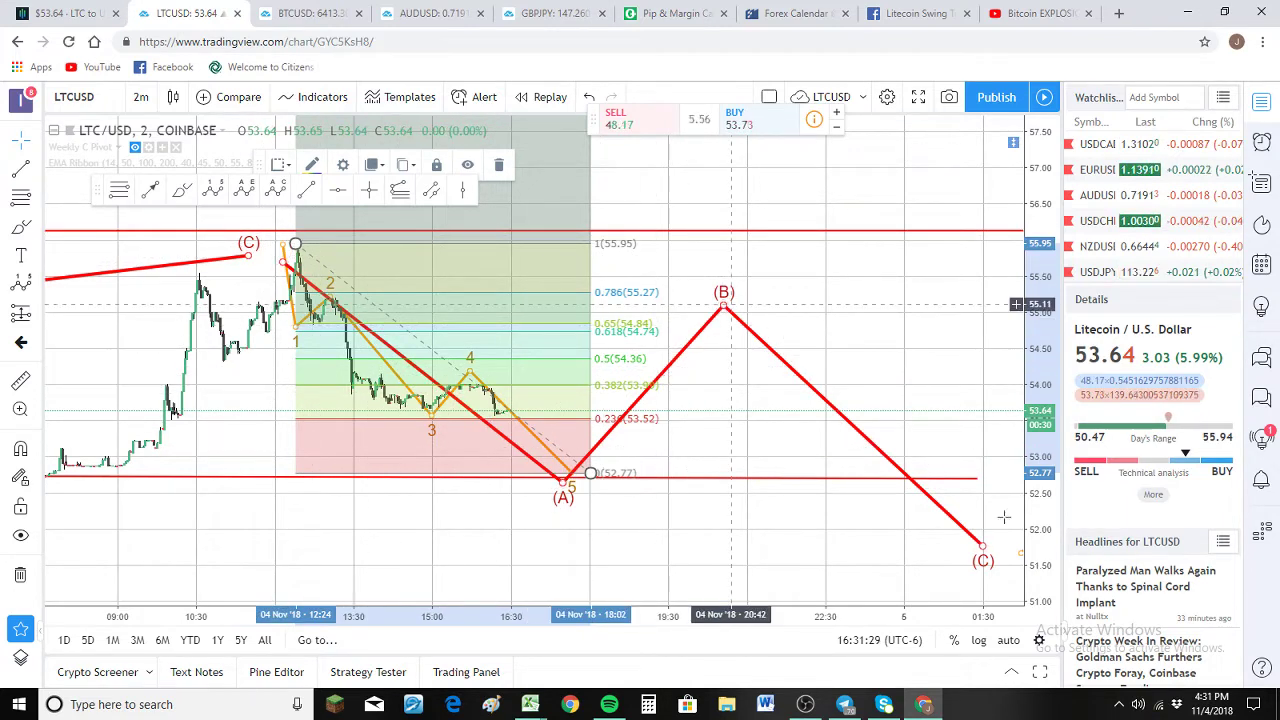
Delete the red ABC correction wave from the chart
click(983, 545)
mouse_move(969, 543)
mouse_down()
mouse_move(820, 434)
mouse_move(841, 466)
mouse_up()
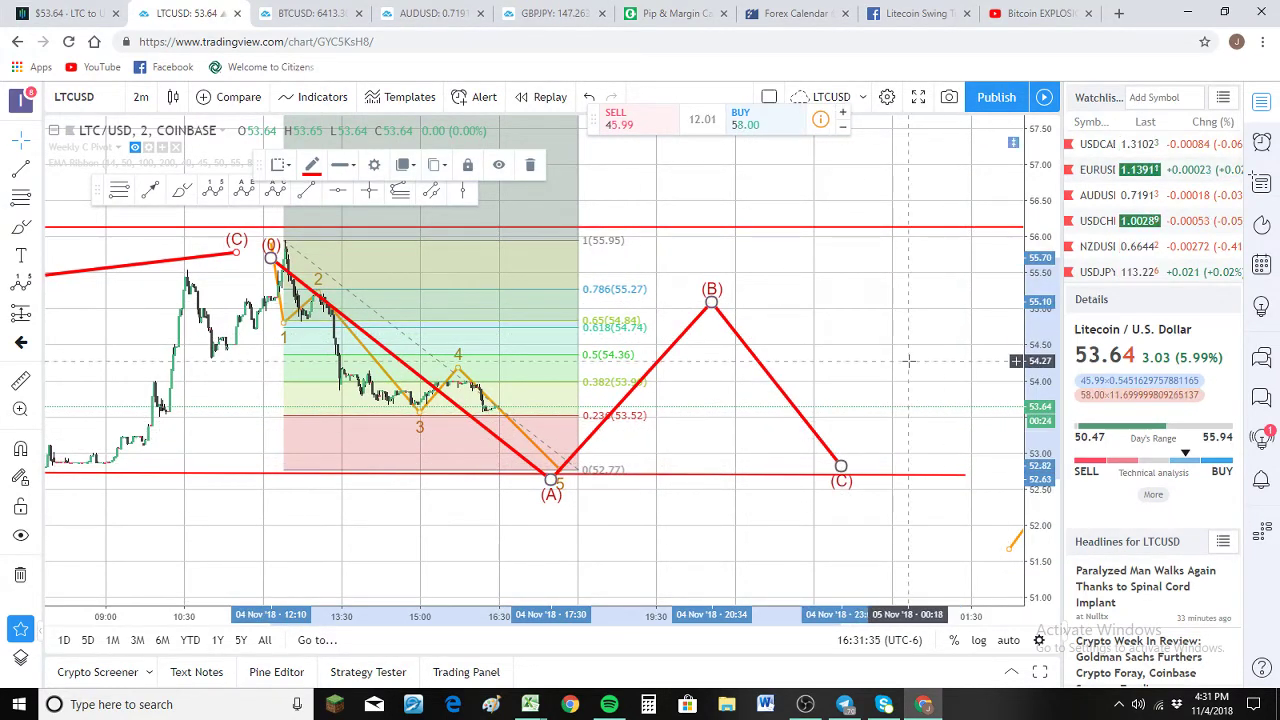
key(Delete)
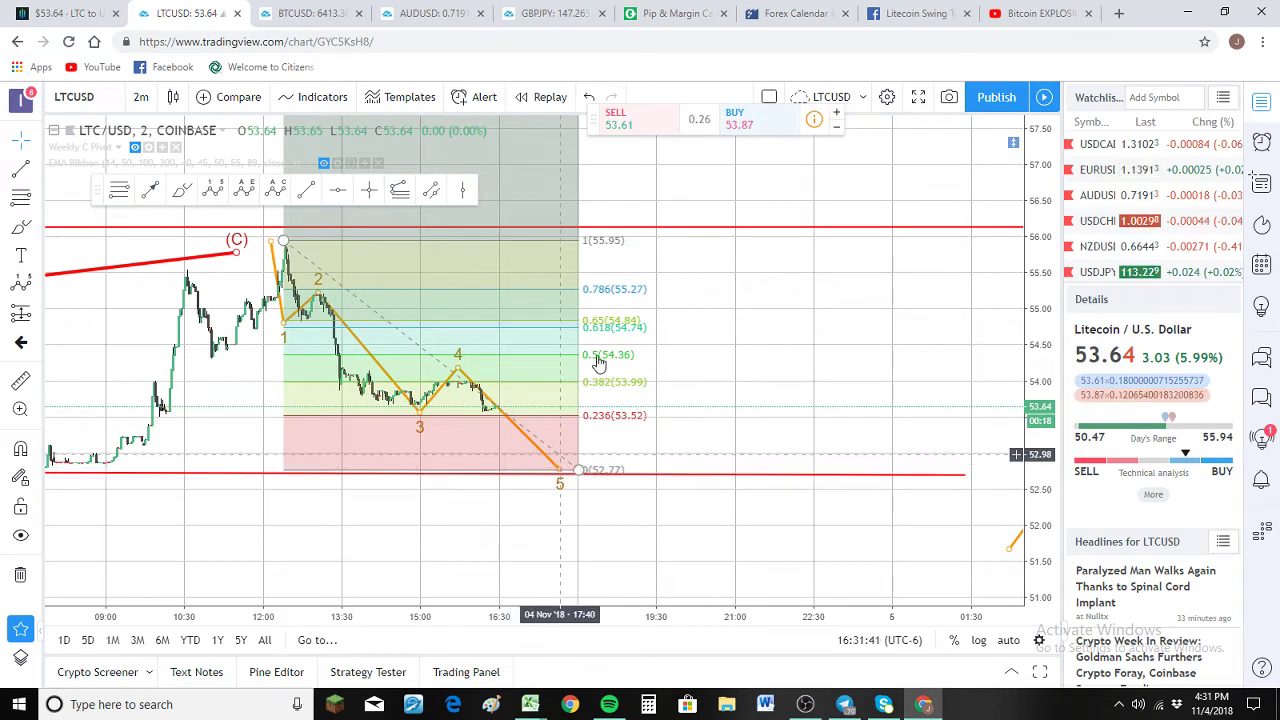
Start a new Elliott wave from the wave-5 low, cancel it, and compress the price scale to 48–60
click(20, 283)
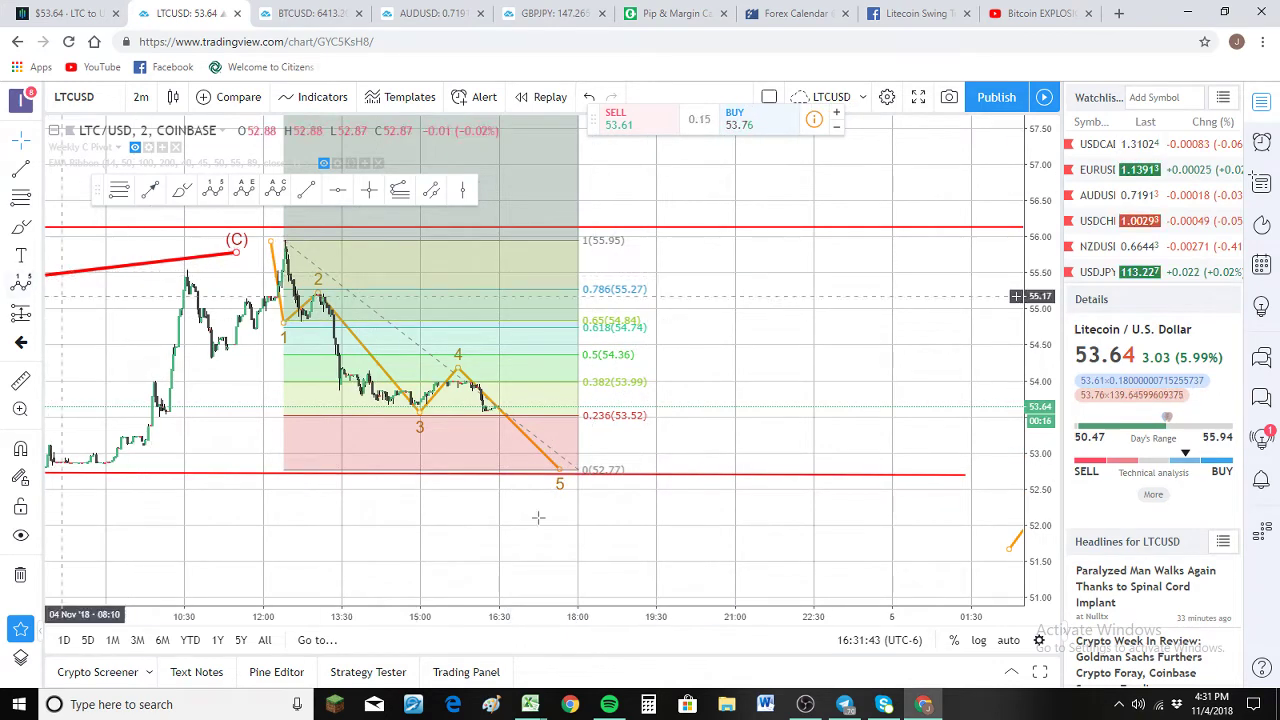
click(564, 468)
click(627, 320)
click(651, 415)
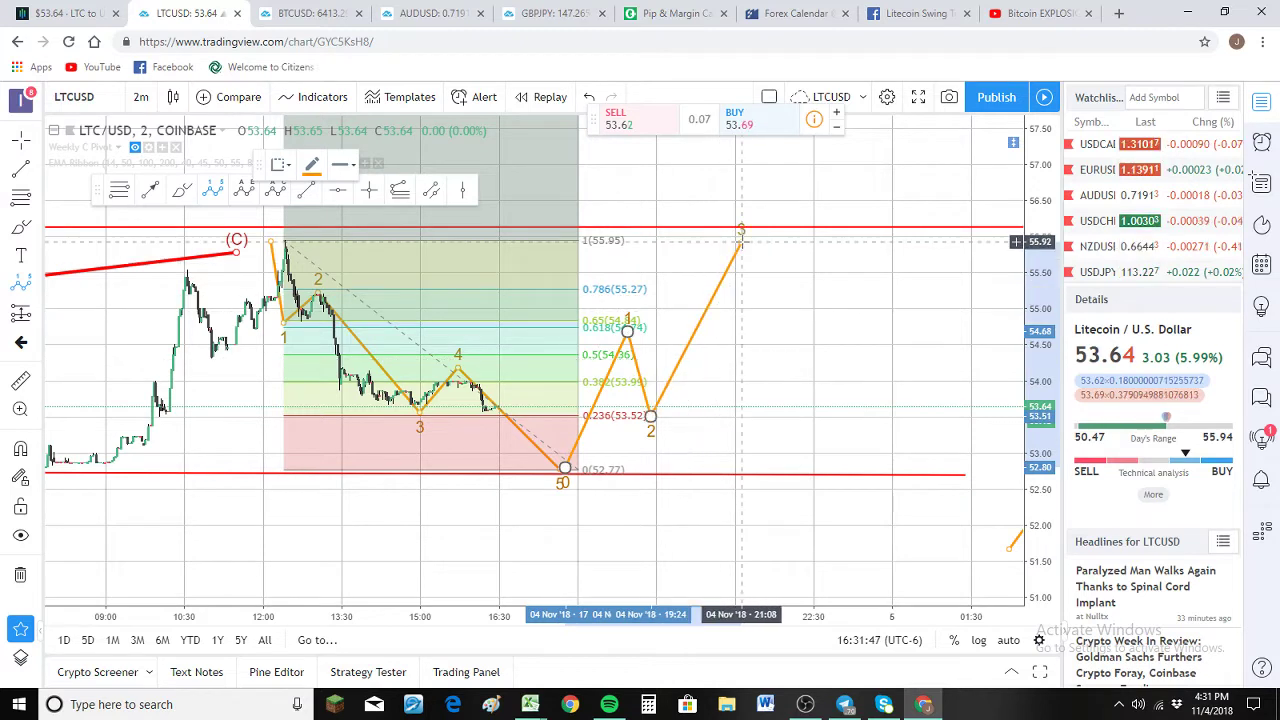
key(Escape)
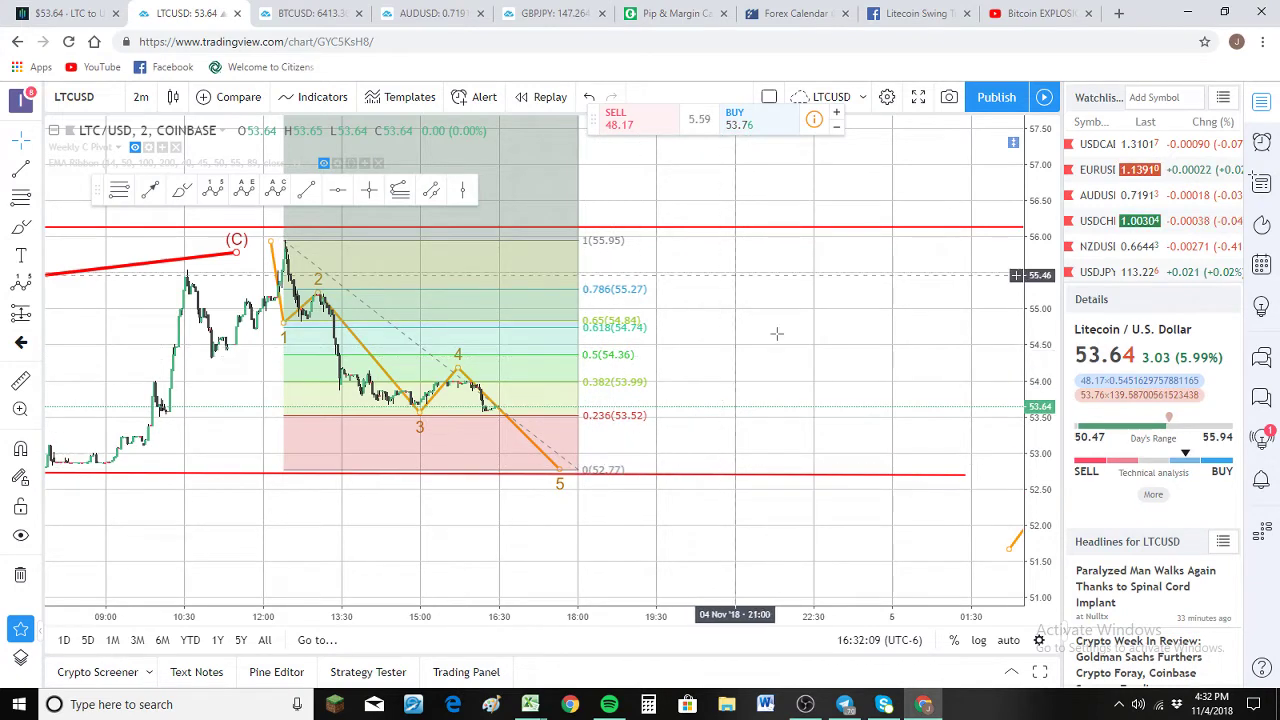
scroll(1045, 465, down, 2)
drag(1045, 465, 1045, 510)
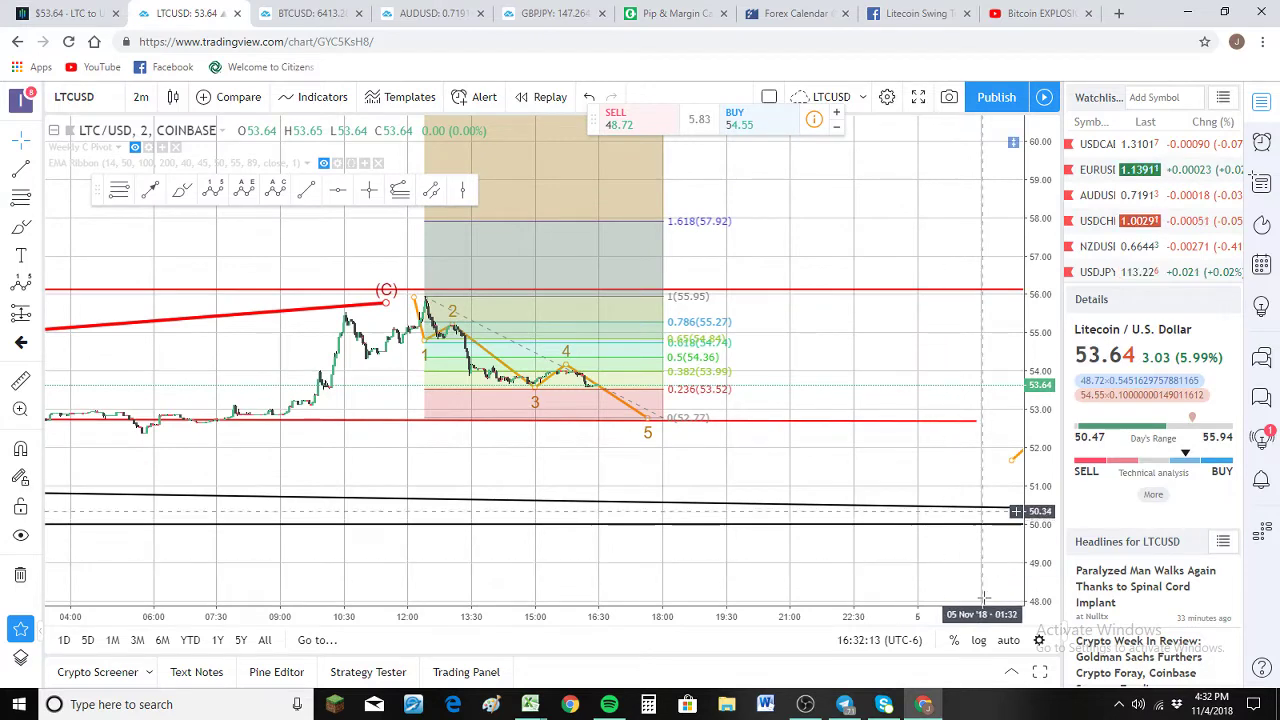